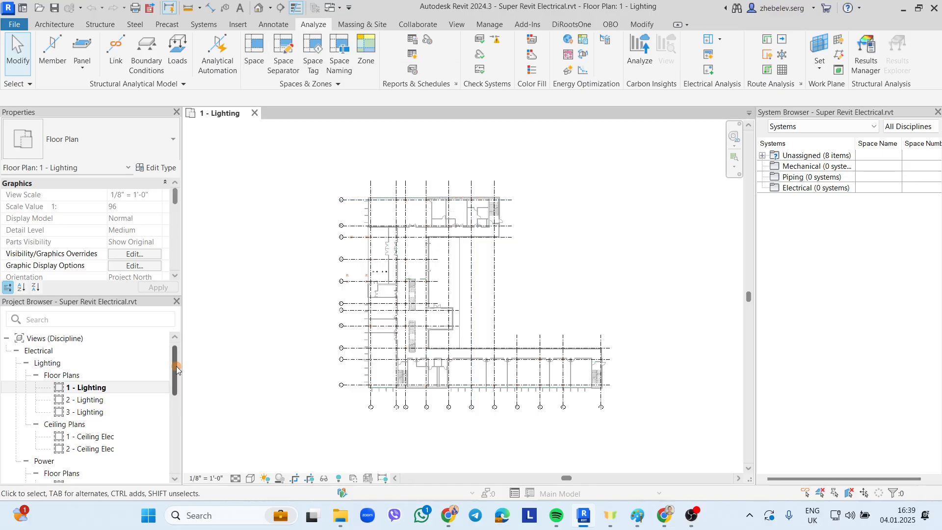
- Enable Room Bounding in the type properties of the linked racadvancedsampleproject.rvt model
{"action": "left_click_drag", "start_coordinate": [175, 366], "coordinate": [175, 440]}
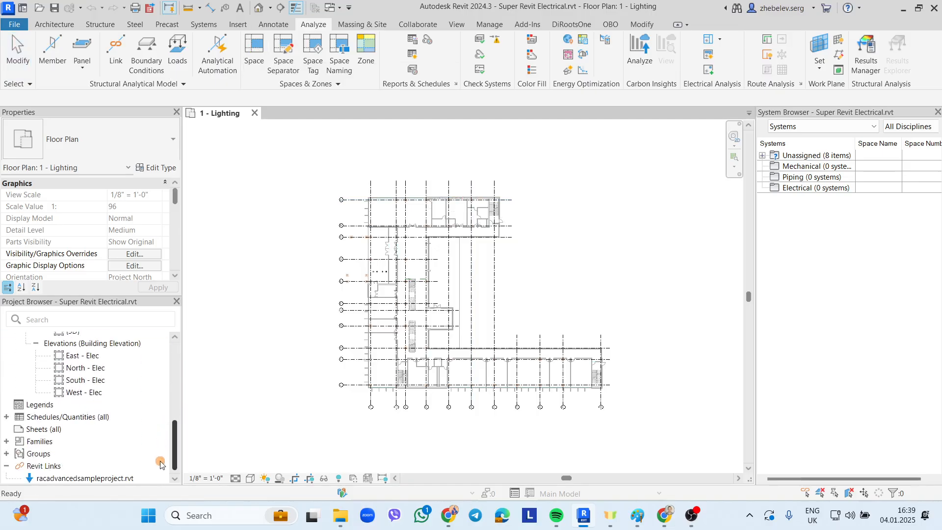
{"action": "left_click", "coordinate": [52, 478]}
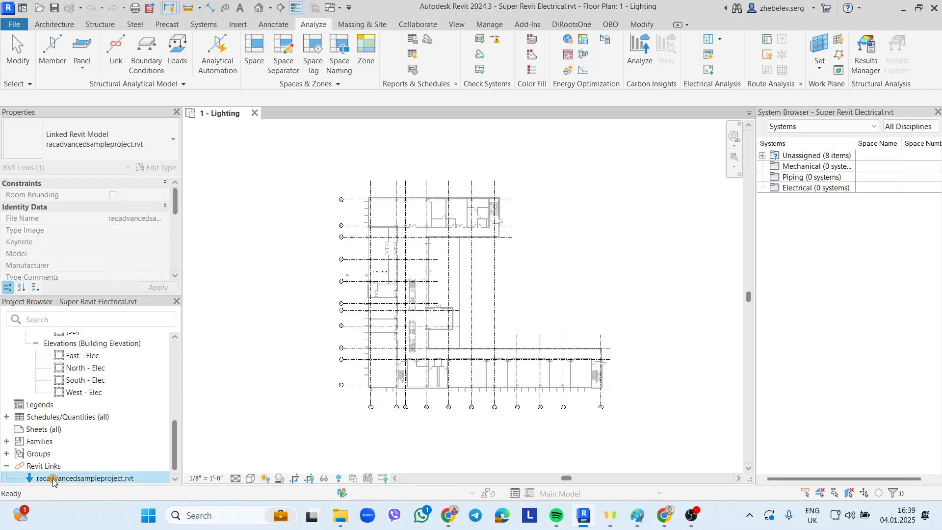
{"action": "right_click", "coordinate": [52, 478]}
{"action": "left_click", "coordinate": [102, 424]}
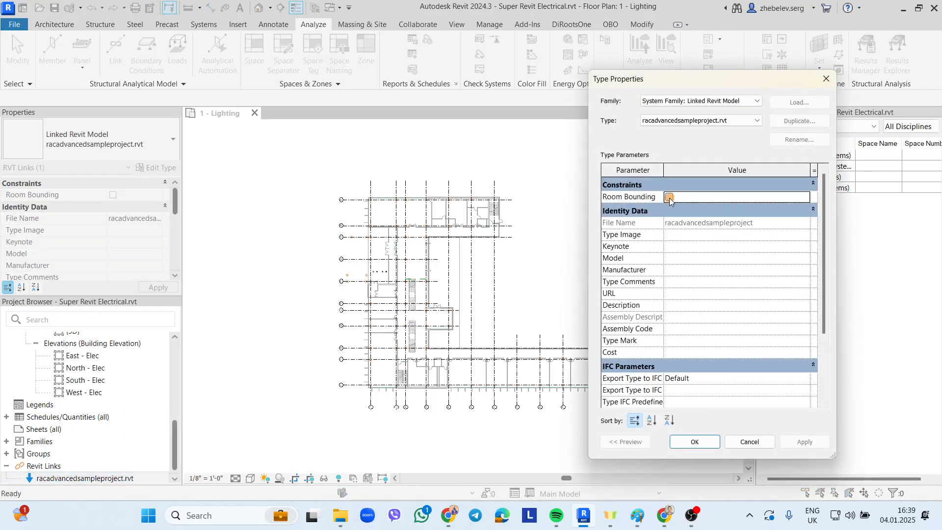
{"action": "left_click", "coordinate": [669, 198]}
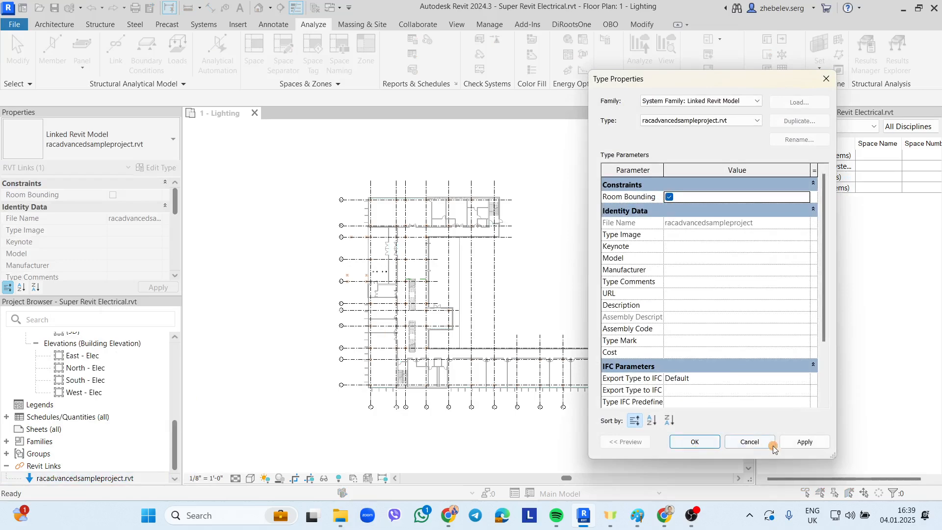
{"action": "left_click", "coordinate": [804, 442]}
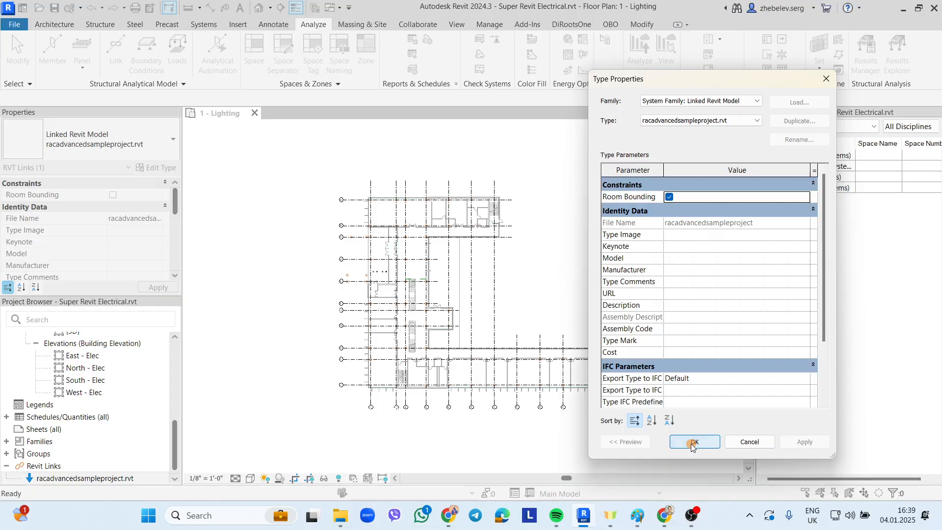
{"action": "left_click", "coordinate": [692, 443]}
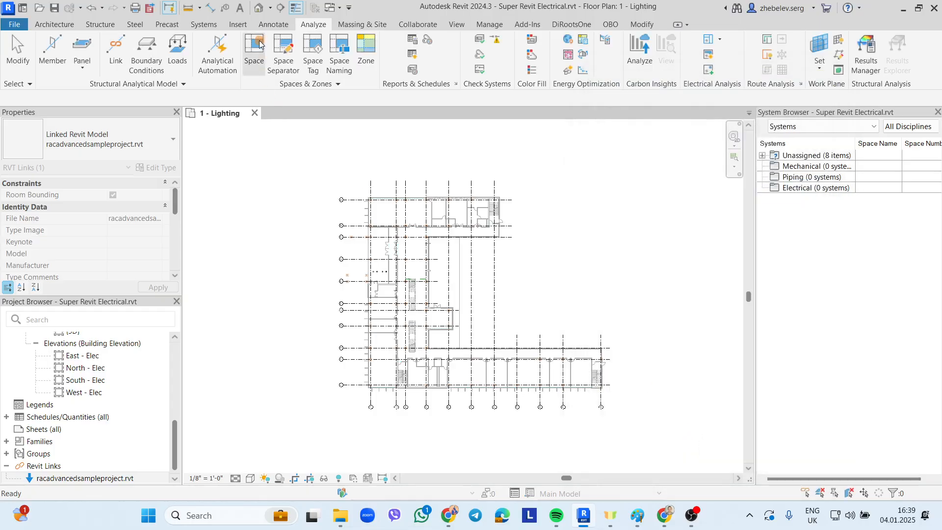
- After checking the Architecture tab, start the Space tool from Analyze > Spaces & Zones
{"action": "left_click", "coordinate": [63, 28]}
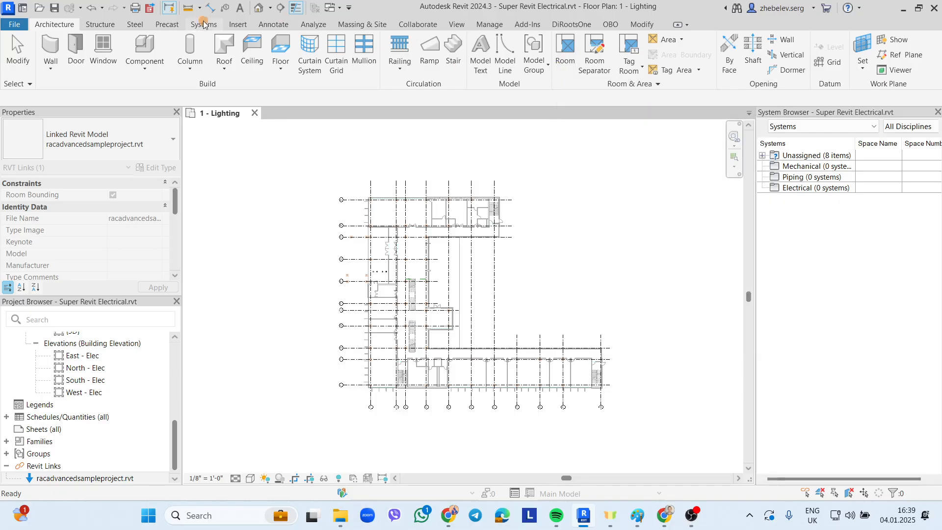
{"action": "left_click", "coordinate": [313, 24]}
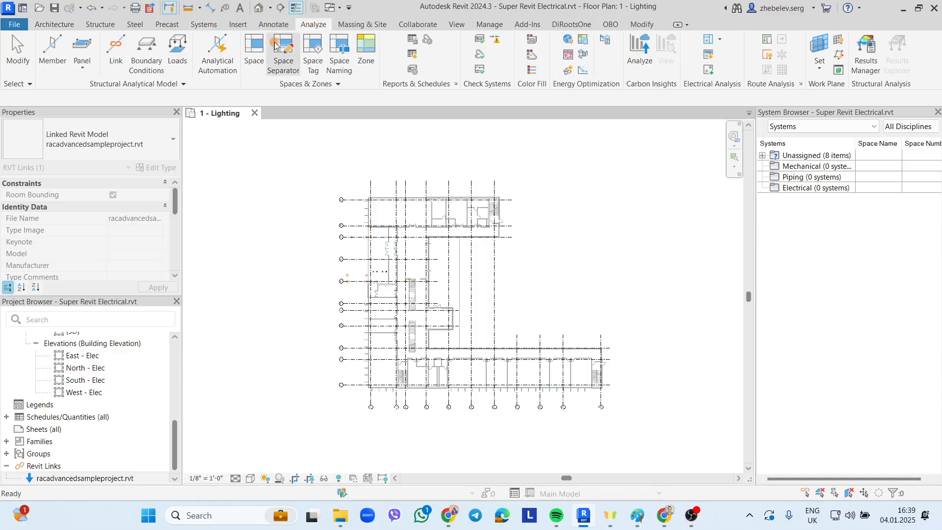
{"action": "left_click", "coordinate": [247, 52]}
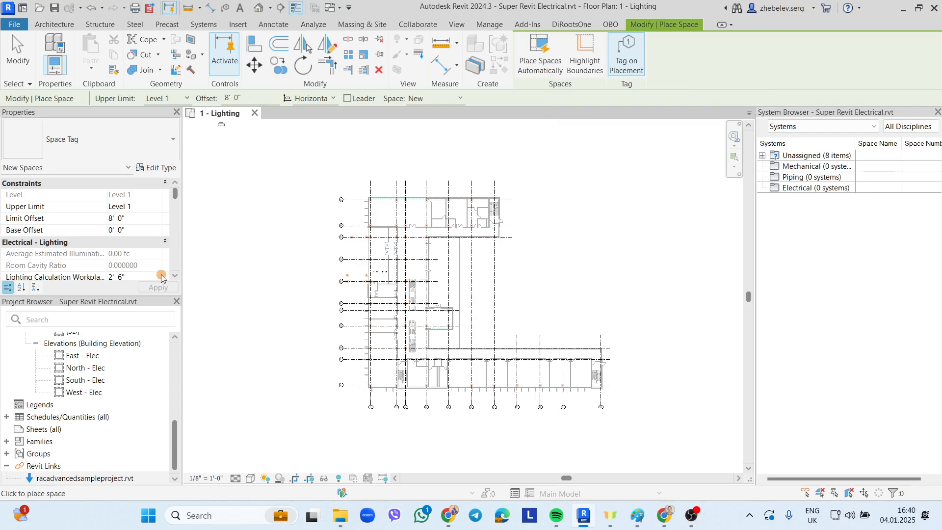
- Inspect the level heads in the East - Elec elevation, then go back to 1 - Lighting
{"action": "double_click", "coordinate": [87, 362]}
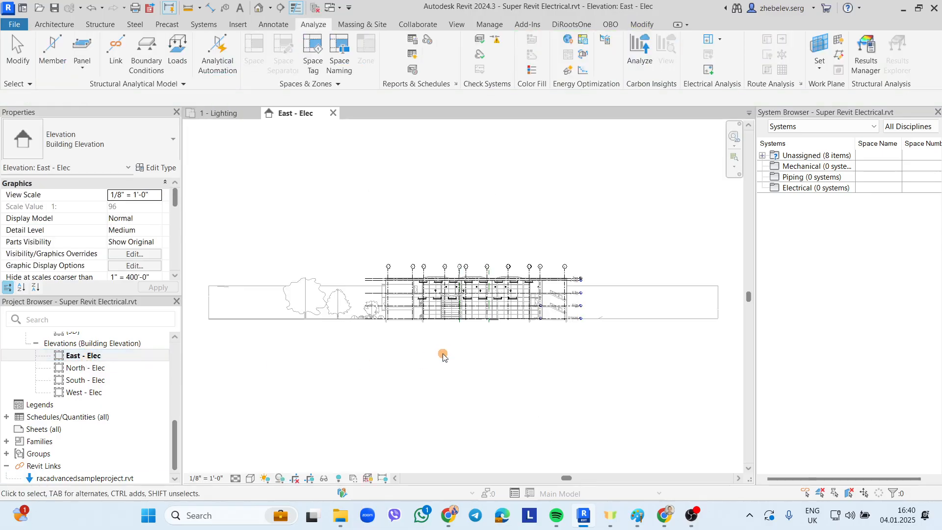
{"action": "scroll", "coordinate": [557, 329], "scroll_direction": "up", "scroll_amount": 5}
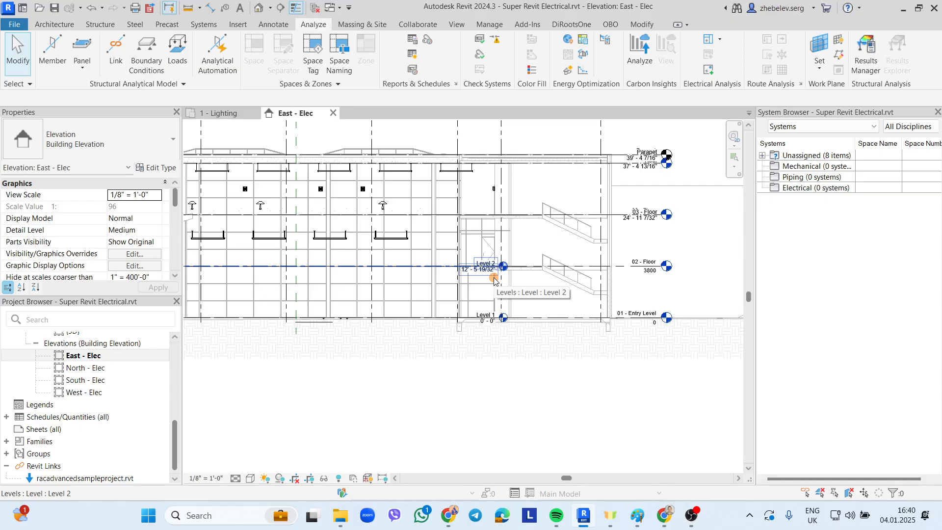
{"action": "left_click", "coordinate": [218, 114]}
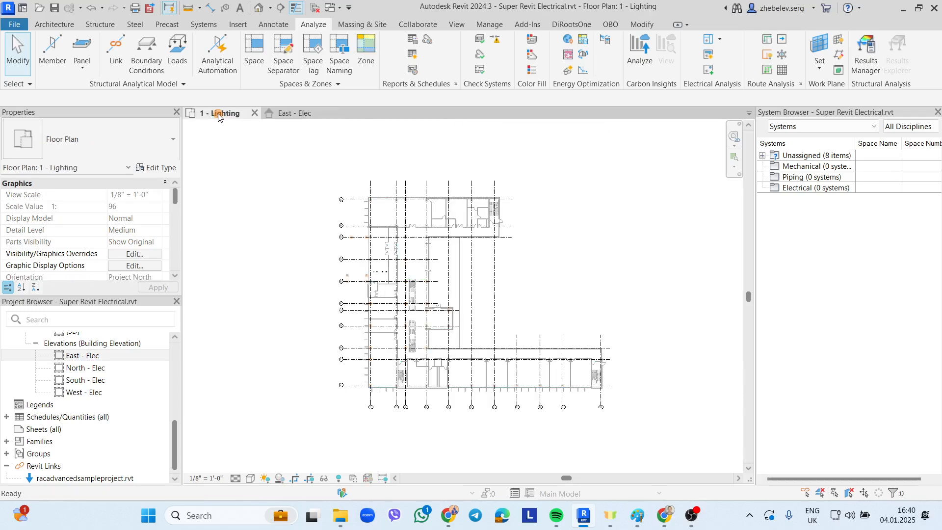
- Auto-place 34 spaces with upper limit Level 2 and offset 0
{"action": "left_click", "coordinate": [255, 54]}
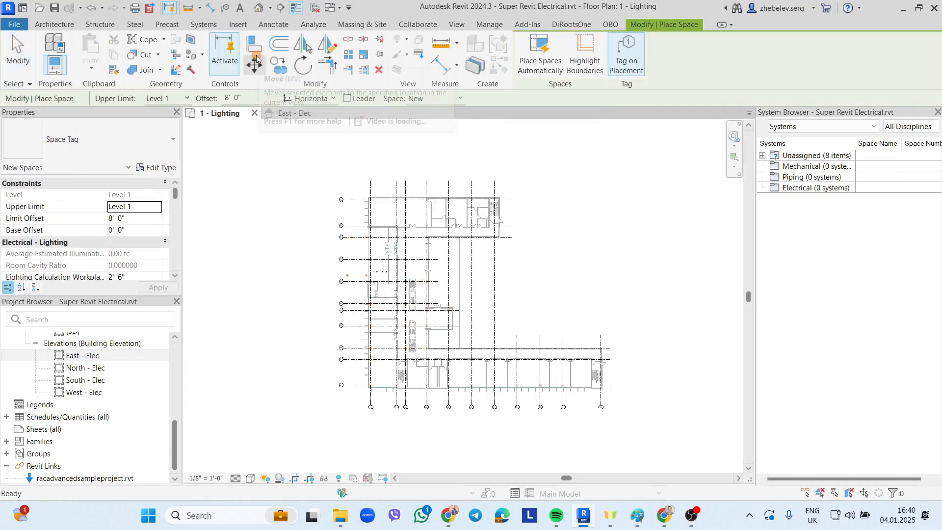
{"action": "left_click", "coordinate": [181, 98]}
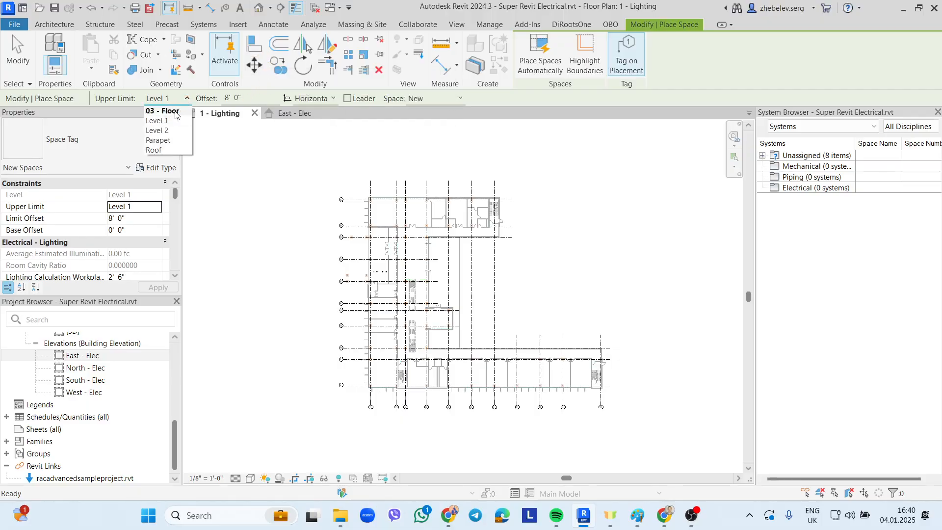
{"action": "left_click", "coordinate": [157, 131]}
{"action": "key", "text": "Tab"}
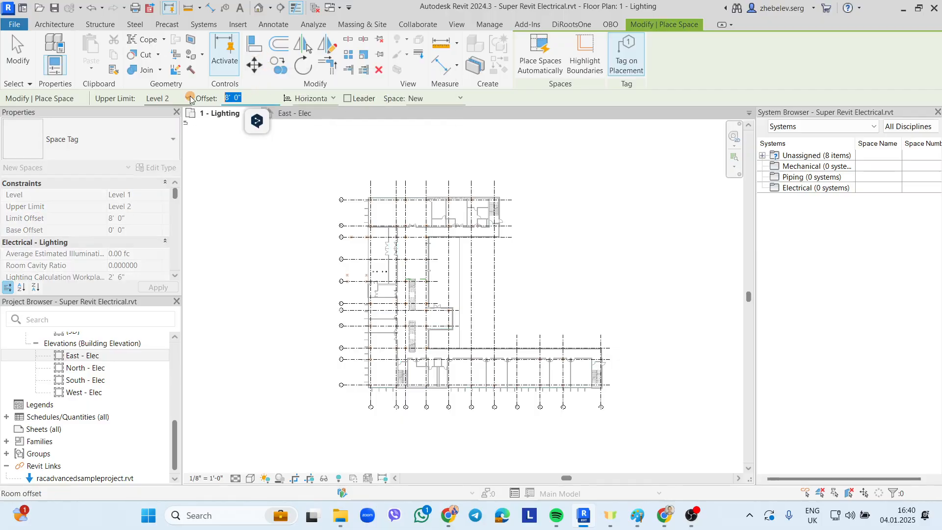
{"action": "type", "text": "0"}
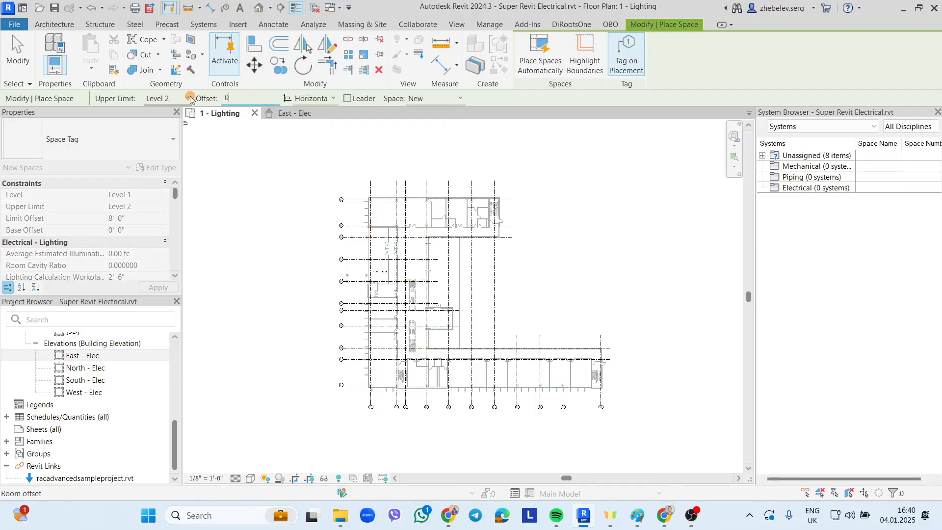
{"action": "left_click", "coordinate": [548, 71]}
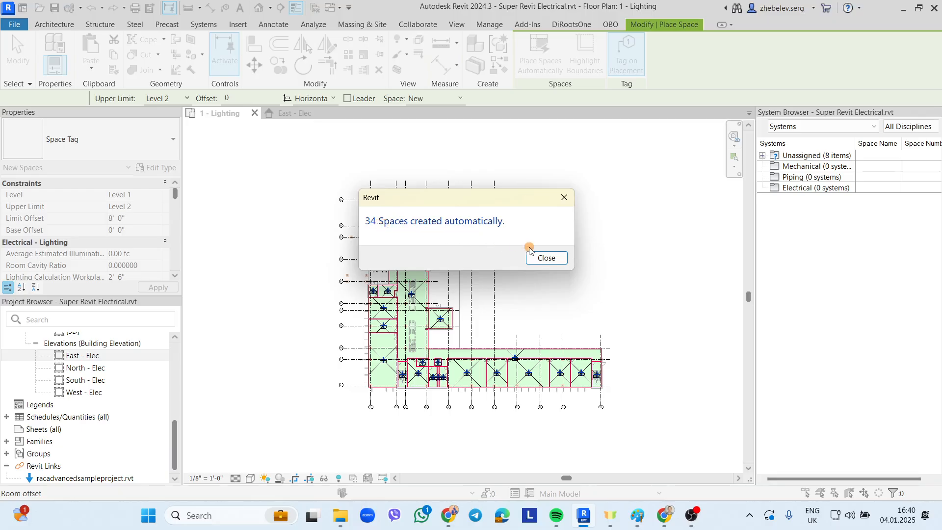
{"action": "left_click", "coordinate": [546, 257]}
{"action": "key", "text": "Escape"}
{"action": "scroll", "coordinate": [373, 207], "scroll_direction": "up", "scroll_amount": 3}
{"action": "scroll", "coordinate": [373, 207], "scroll_direction": "up", "scroll_amount": 2}
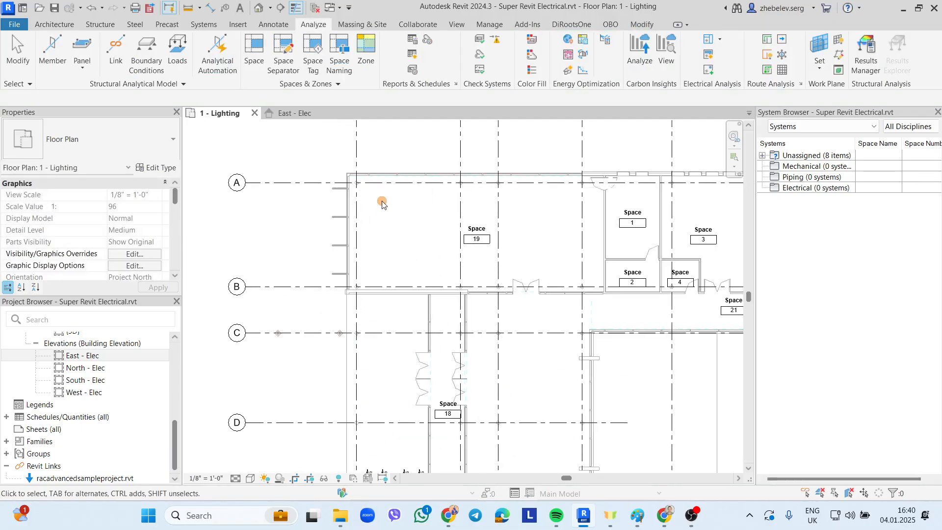
{"action": "left_click", "coordinate": [382, 179]}
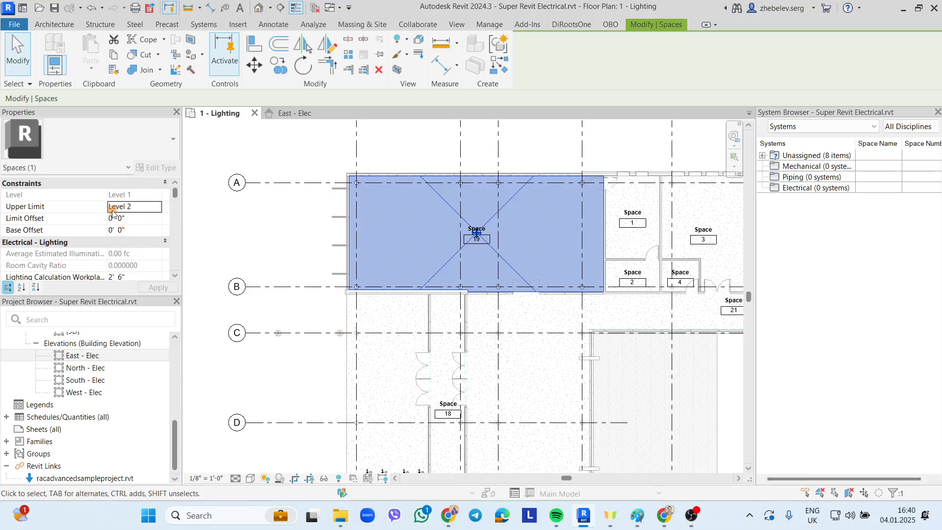
{"action": "scroll", "coordinate": [139, 209], "scroll_direction": "down", "scroll_amount": 2}
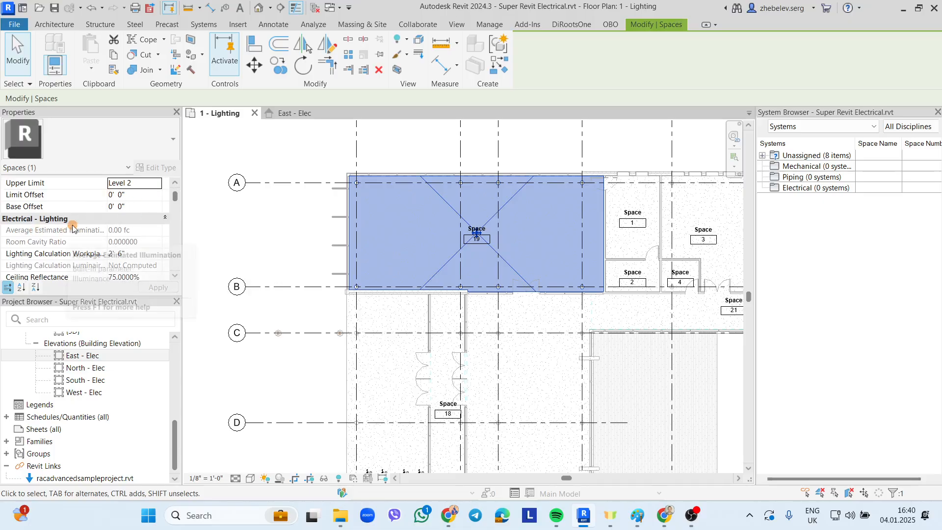
{"action": "scroll", "coordinate": [72, 229], "scroll_direction": "down", "scroll_amount": 3}
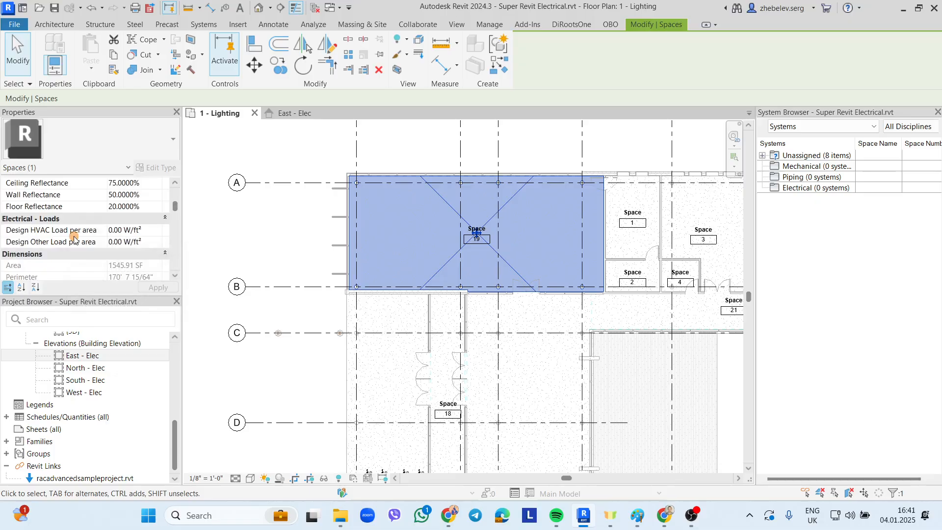
{"action": "scroll", "coordinate": [91, 233], "scroll_direction": "down", "scroll_amount": 3}
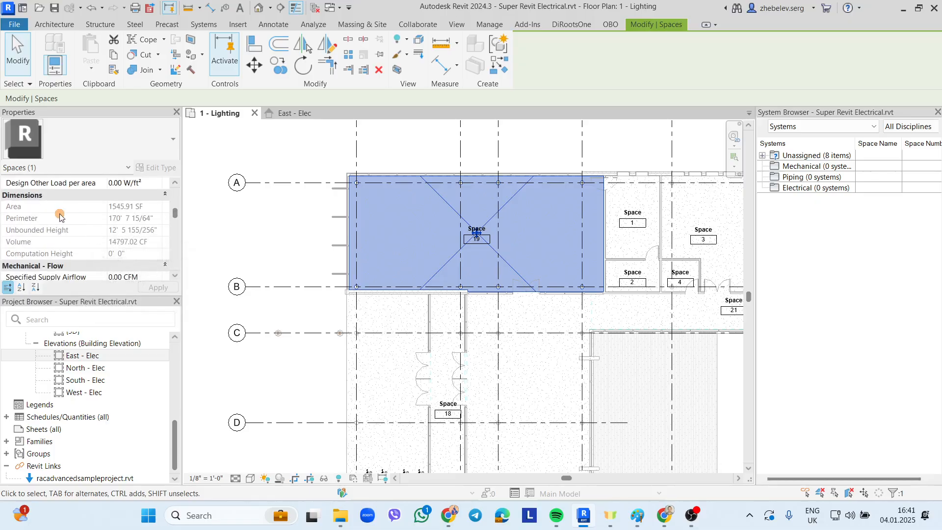
{"action": "scroll", "coordinate": [66, 217], "scroll_direction": "down", "scroll_amount": 3}
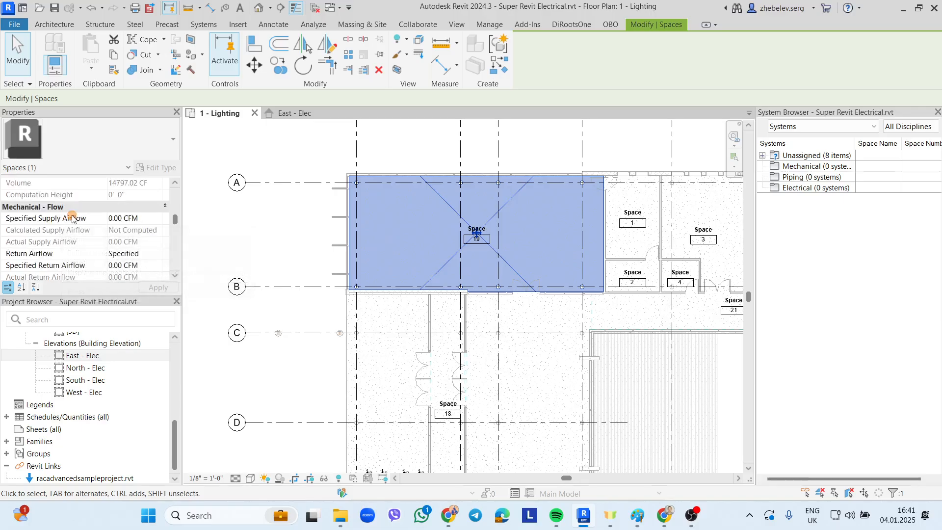
{"action": "scroll", "coordinate": [59, 219], "scroll_direction": "down", "scroll_amount": 5}
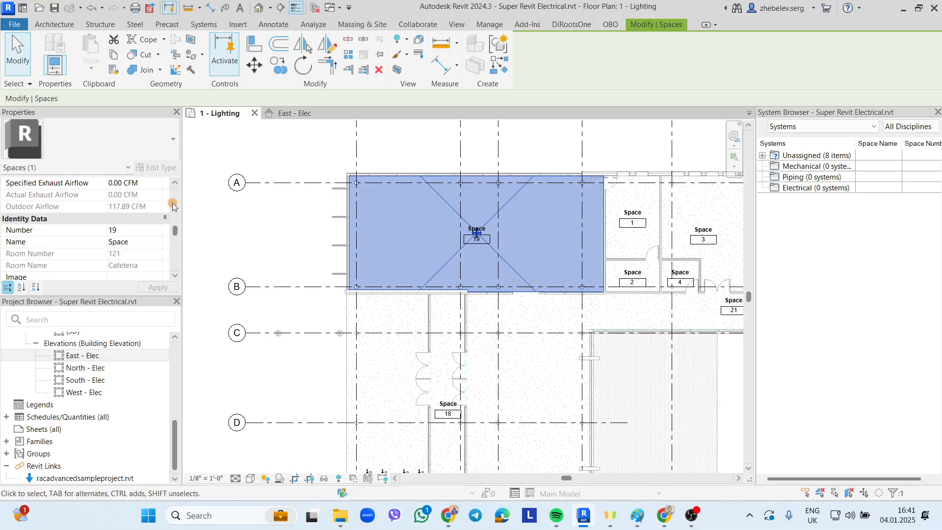
{"action": "left_click", "coordinate": [318, 25]}
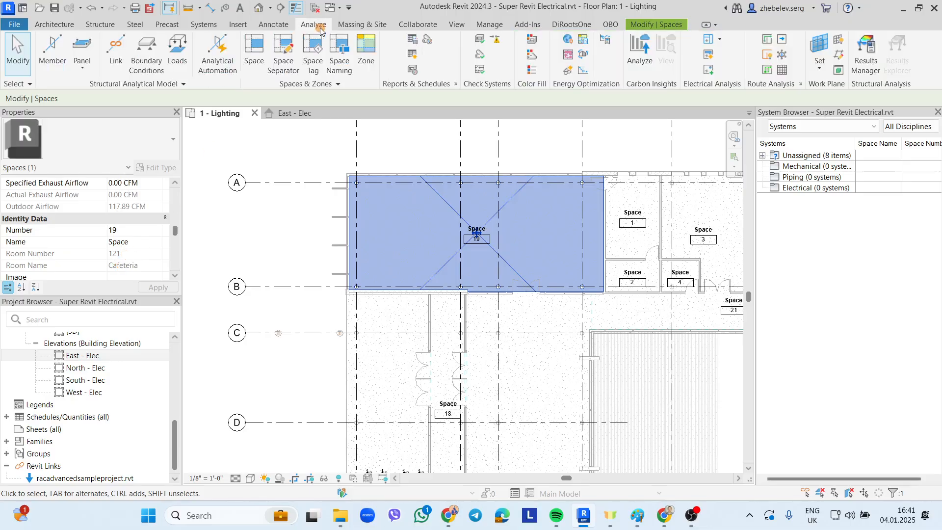
- Apply Space Naming with Names and Numbers on All Levels, so space 19 becomes Cafeteria 121
{"action": "left_click", "coordinate": [336, 58]}
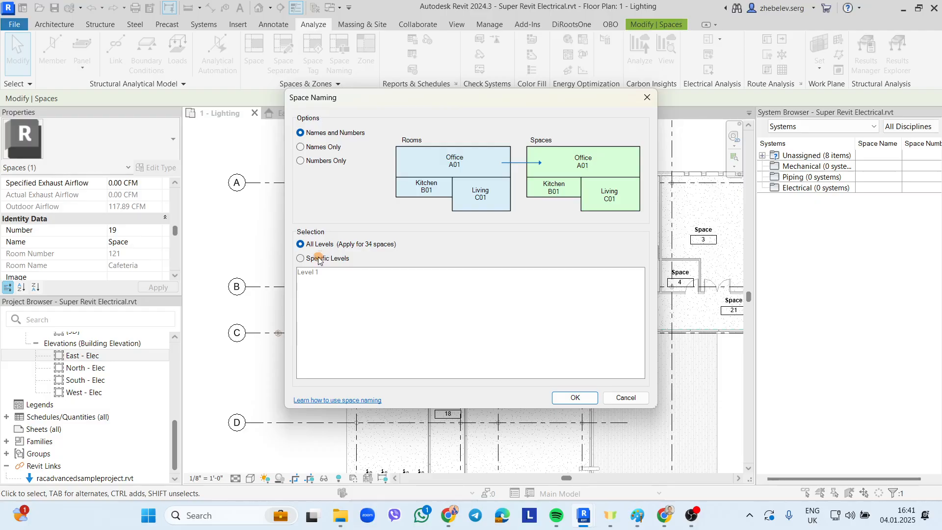
{"action": "left_click", "coordinate": [575, 398]}
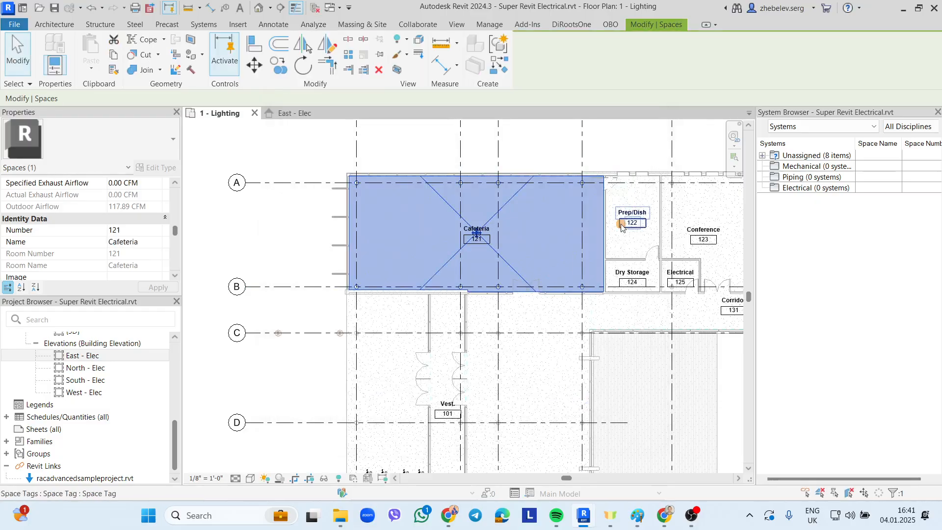
{"action": "left_click", "coordinate": [427, 152]}
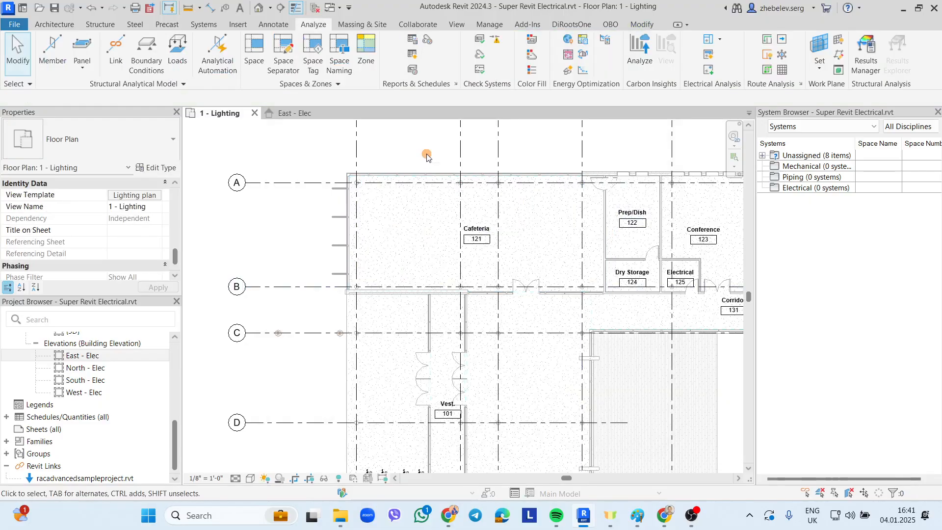
{"action": "left_click", "coordinate": [424, 182]}
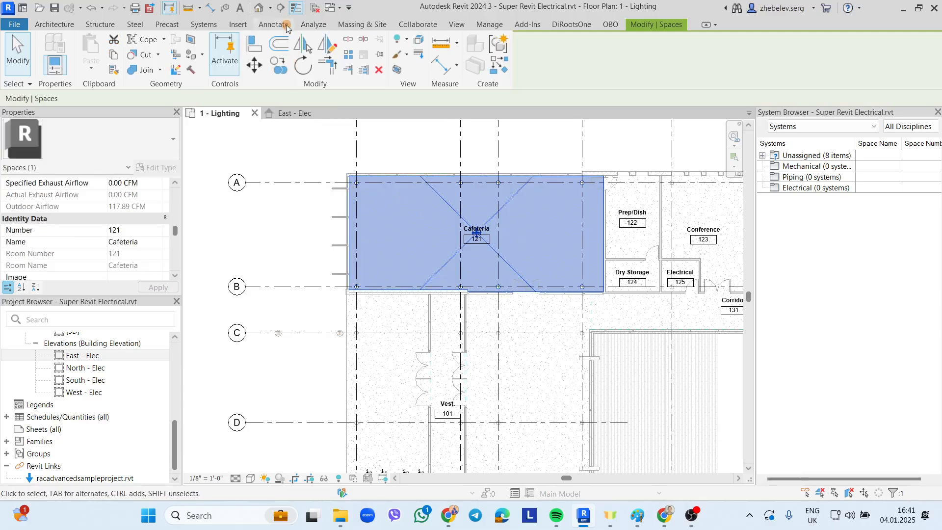
- Draw a section line across the Cafeteria to Prep/Dish and flip its direction
{"action": "left_click", "coordinate": [282, 10]}
{"action": "left_click", "coordinate": [304, 235]}
{"action": "left_click", "coordinate": [622, 238]}
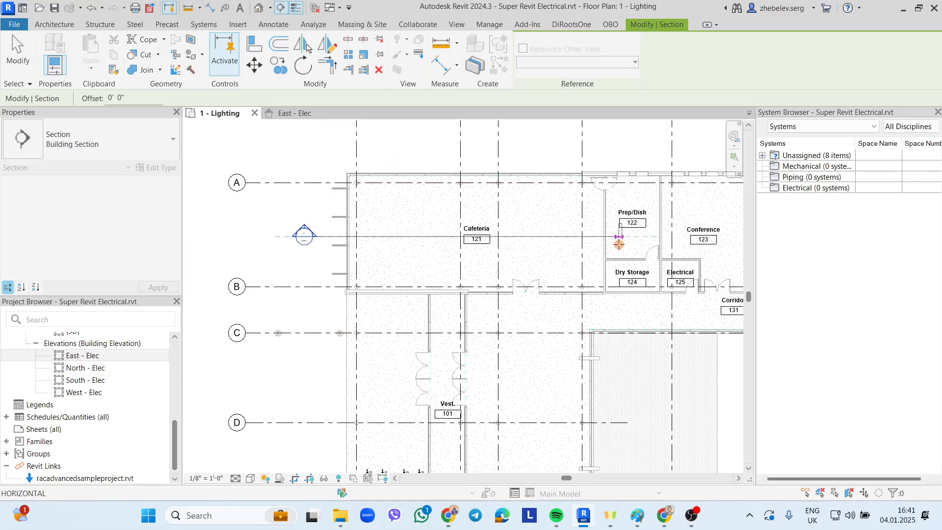
{"action": "key", "text": "Escape"}
{"action": "left_click", "coordinate": [431, 237]}
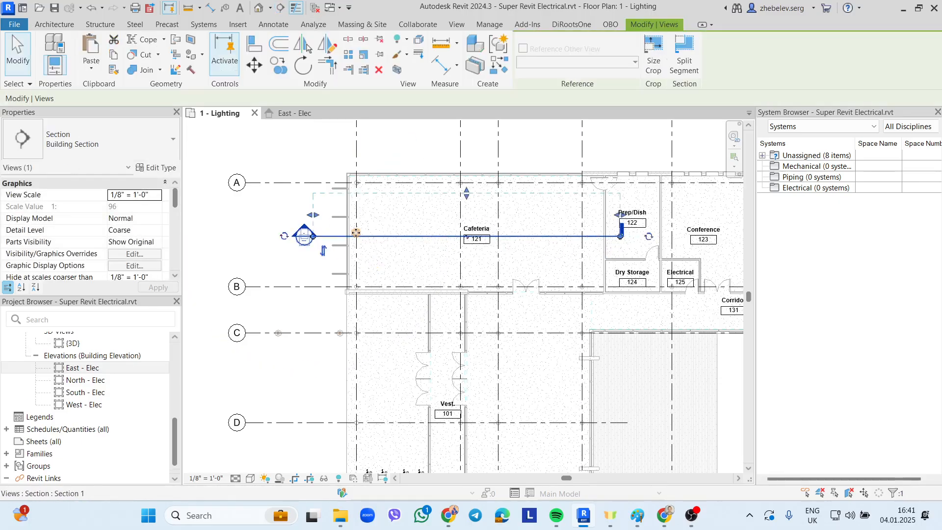
{"action": "left_click", "coordinate": [327, 231]}
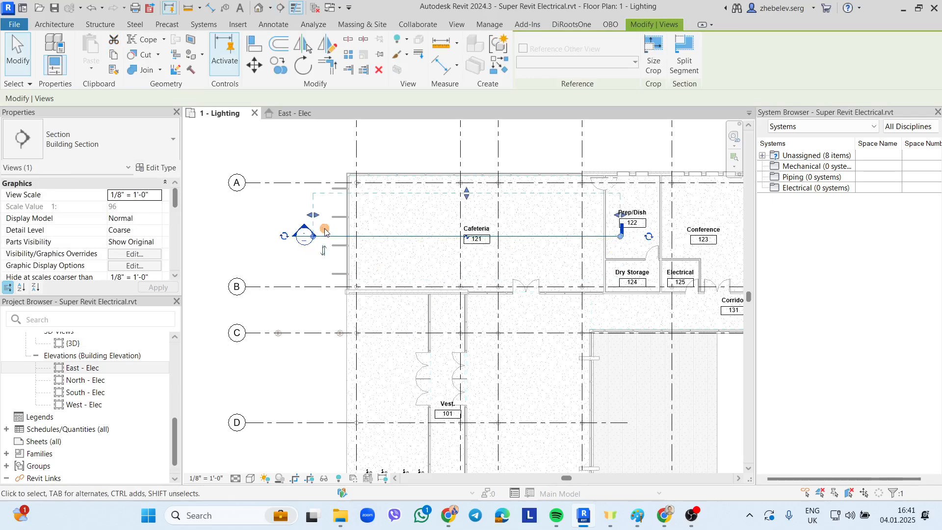
- In the Section 1 view, check Cafeteria 121 reaches 02 - Floor, then return to 1 - Lighting
{"action": "right_click", "coordinate": [412, 237]}
{"action": "left_click", "coordinate": [457, 224]}
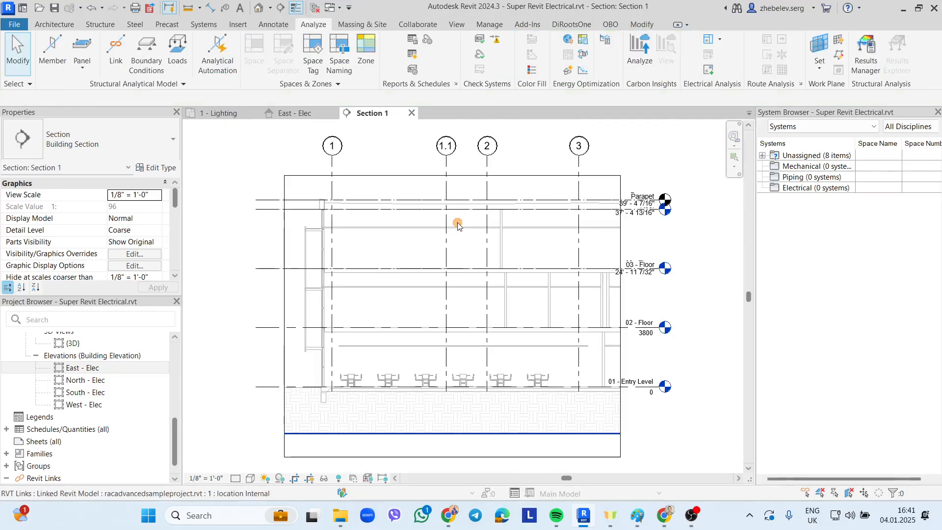
{"action": "scroll", "coordinate": [572, 374], "scroll_direction": "up", "scroll_amount": 2}
{"action": "left_click", "coordinate": [609, 327]}
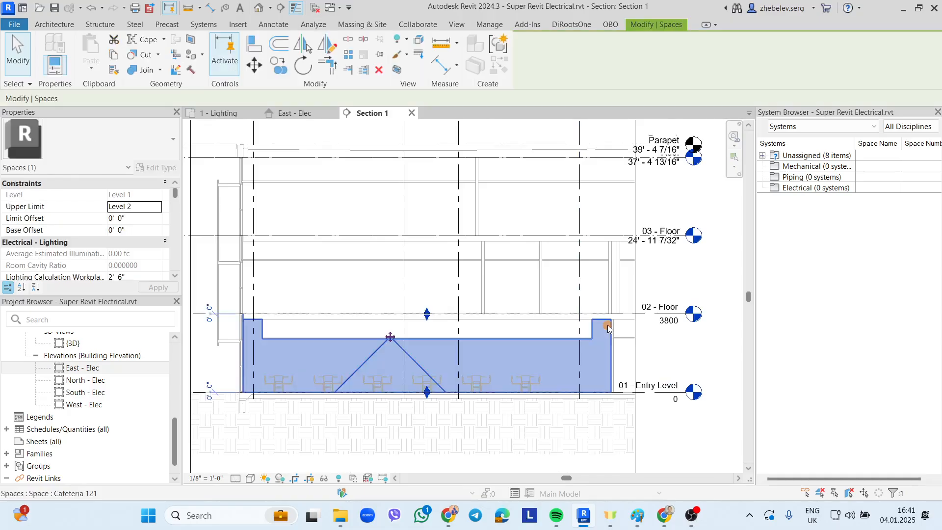
{"action": "scroll", "coordinate": [592, 268], "scroll_direction": "down", "scroll_amount": 1}
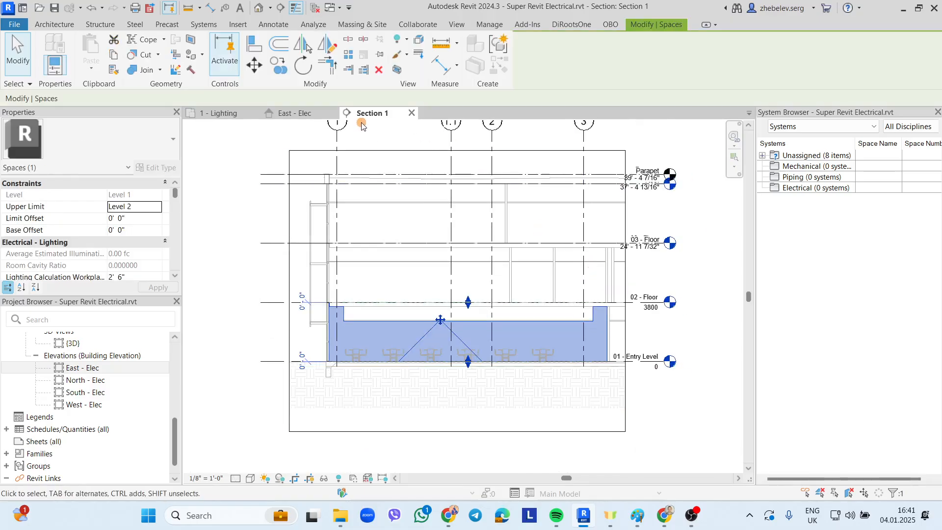
{"action": "left_click", "coordinate": [218, 113]}
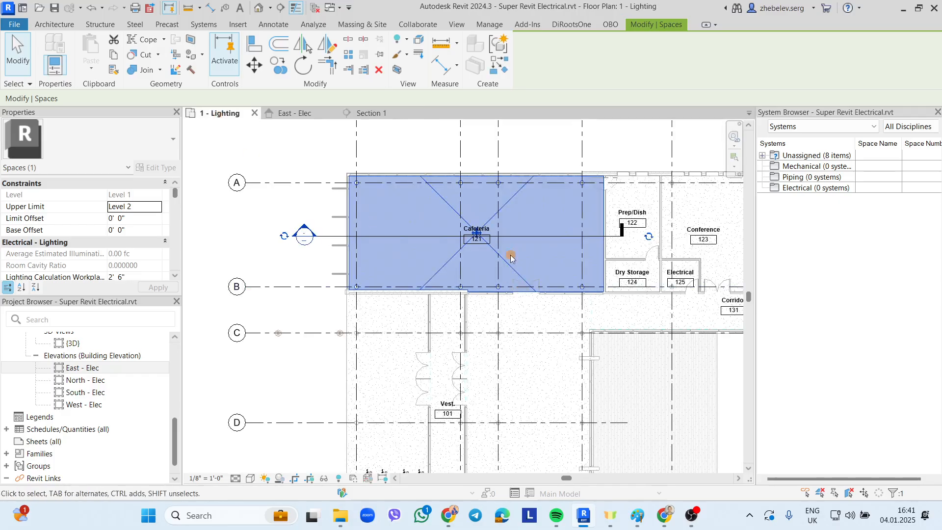
{"action": "key", "text": "Escape"}
{"action": "scroll", "coordinate": [440, 359], "scroll_direction": "up", "scroll_amount": 2}
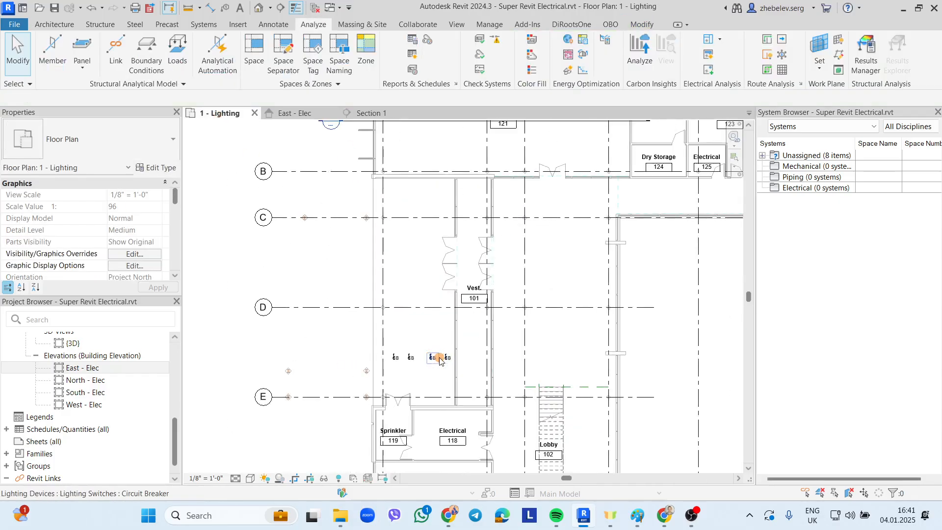
- Select the four Circuit Breaker switches and move them (MV) into Cafeteria 121
{"action": "left_click", "coordinate": [447, 357]}
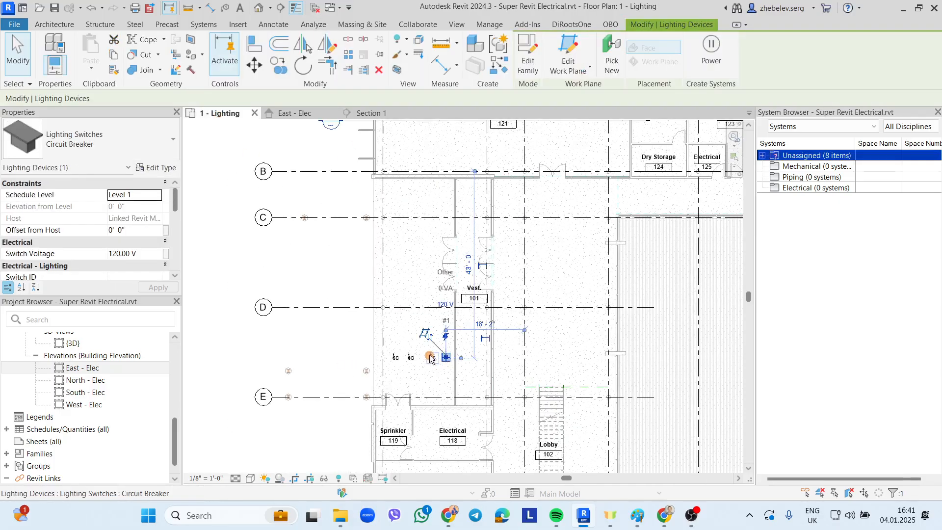
{"action": "left_click", "coordinate": [399, 358], "text": "ctrl"}
{"action": "left_click", "coordinate": [410, 358], "text": "ctrl"}
{"action": "left_click", "coordinate": [395, 358], "text": "ctrl"}
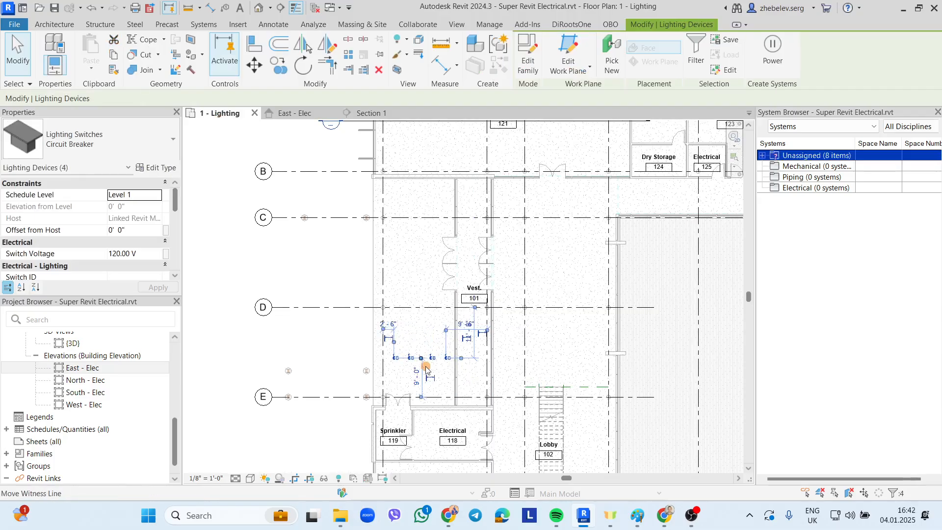
{"action": "scroll", "coordinate": [429, 371], "scroll_direction": "down", "scroll_amount": 2}
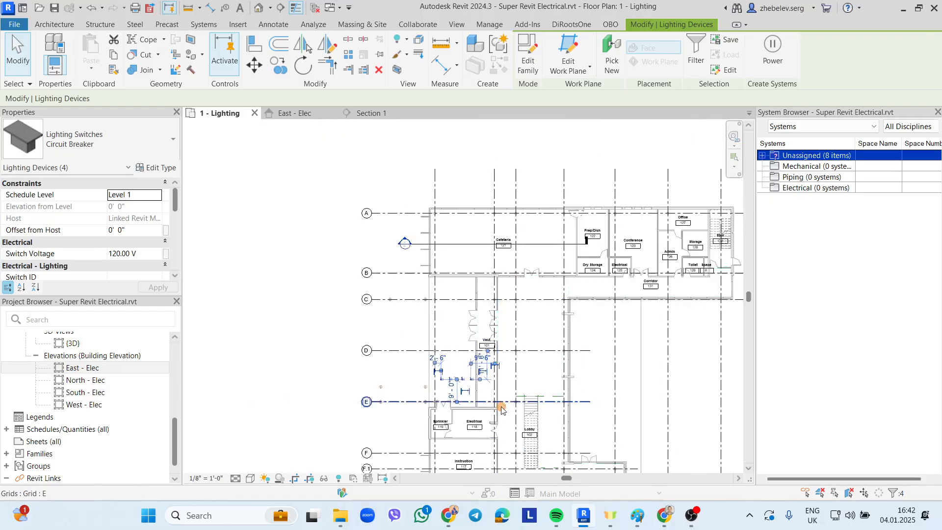
{"action": "key", "text": "m"}
{"action": "key", "text": "v"}
{"action": "left_click", "coordinate": [453, 380]}
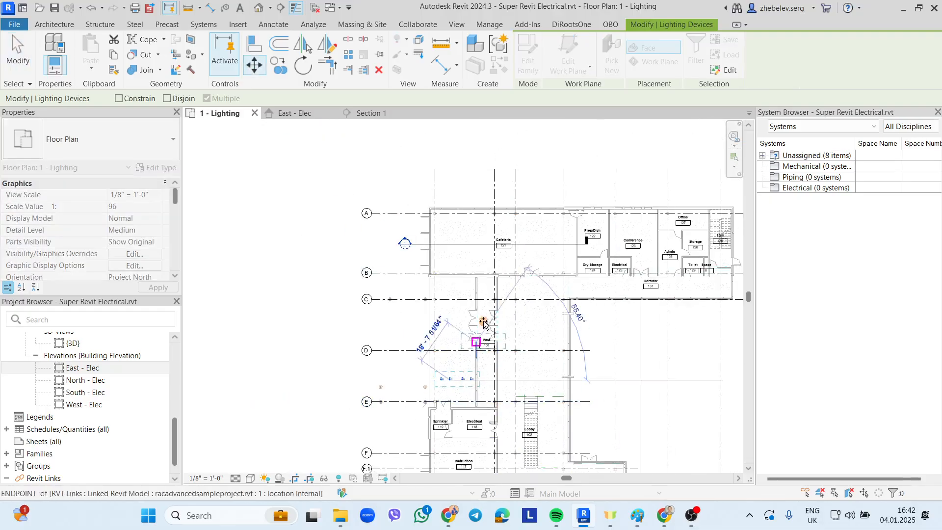
{"action": "scroll", "coordinate": [472, 254], "scroll_direction": "up", "scroll_amount": 3}
{"action": "left_click", "coordinate": [447, 268]}
{"action": "key", "text": "Escape"}
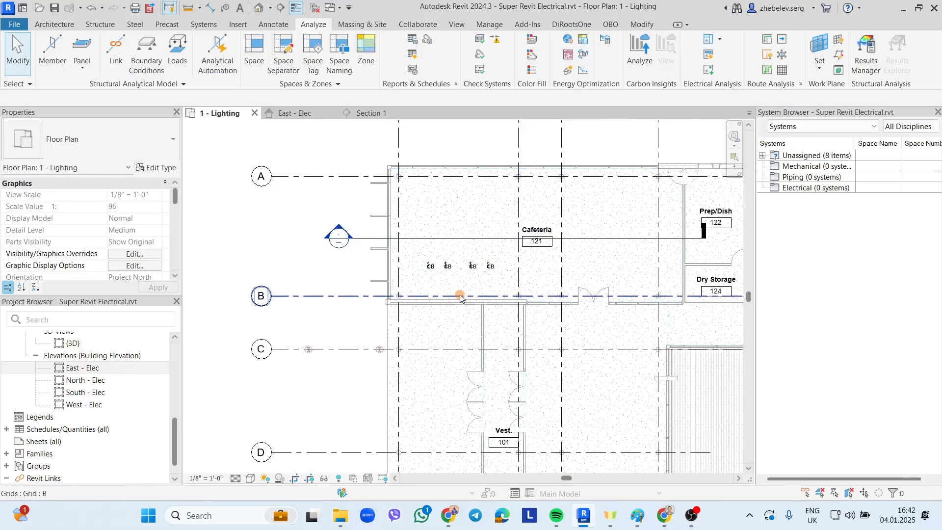
- Open a Selection Box 3D view isolating the Cafeteria 121 space
{"action": "scroll", "coordinate": [378, 281], "scroll_direction": "down", "scroll_amount": 1}
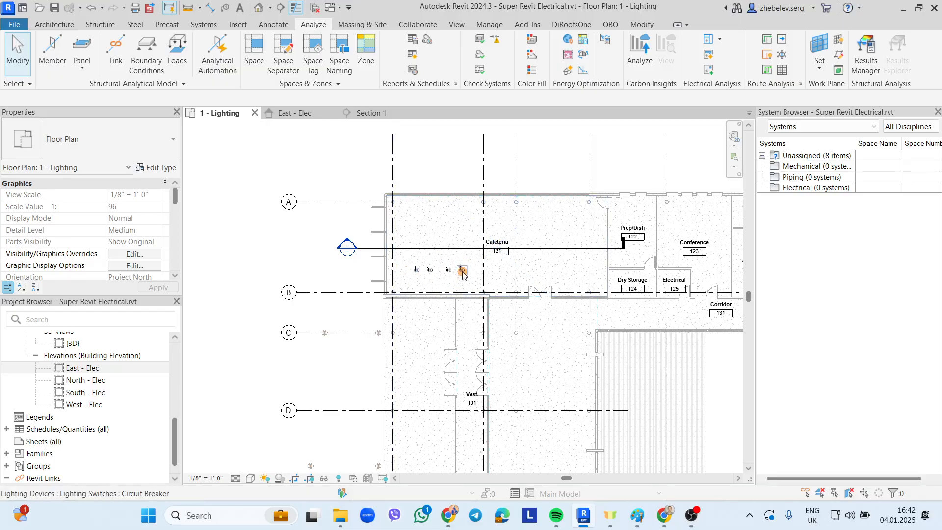
{"action": "left_click", "coordinate": [461, 211]}
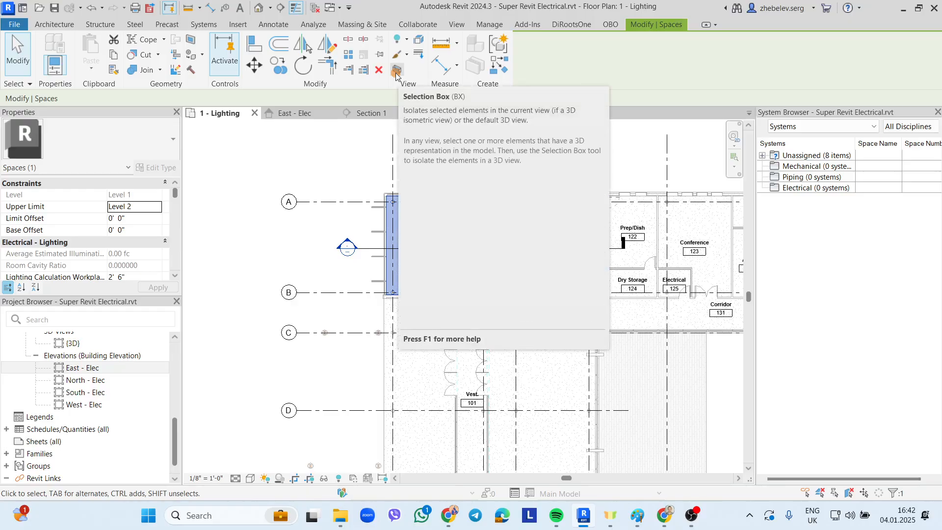
{"action": "left_click", "coordinate": [396, 71]}
- Zoom and orbit around the relocated circuit breaker on the Cafeteria wall
{"action": "scroll", "coordinate": [478, 226], "scroll_direction": "up", "scroll_amount": 5}
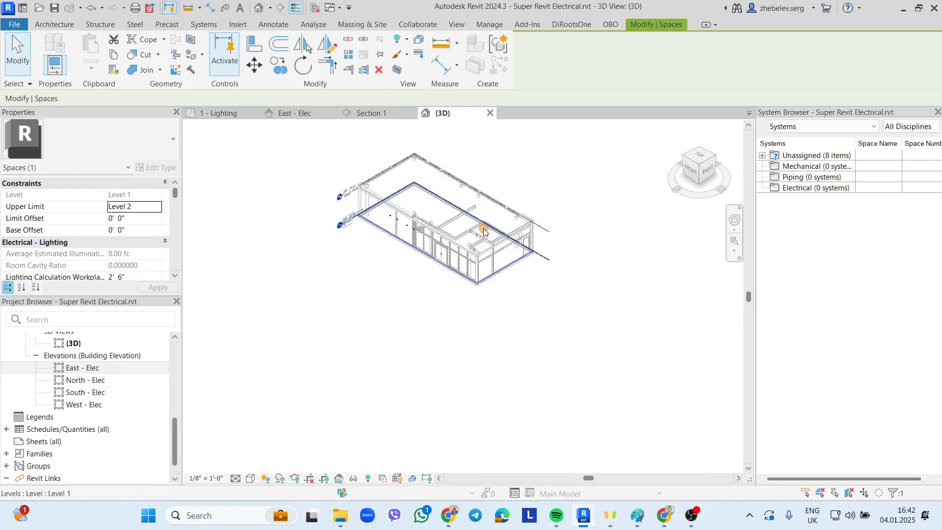
{"action": "scroll", "coordinate": [637, 265], "scroll_direction": "down", "scroll_amount": 2}
{"action": "scroll", "coordinate": [479, 200], "scroll_direction": "up", "scroll_amount": 3}
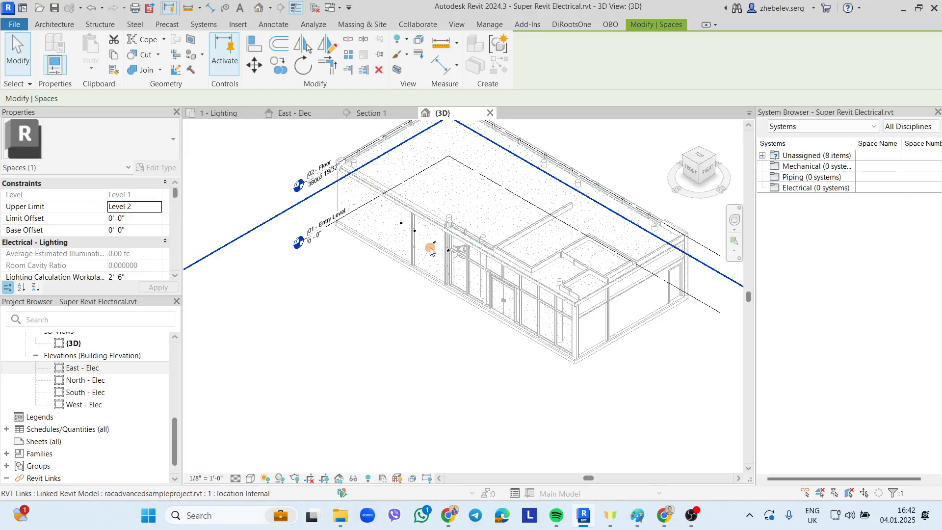
{"action": "scroll", "coordinate": [434, 246], "scroll_direction": "up", "scroll_amount": 5}
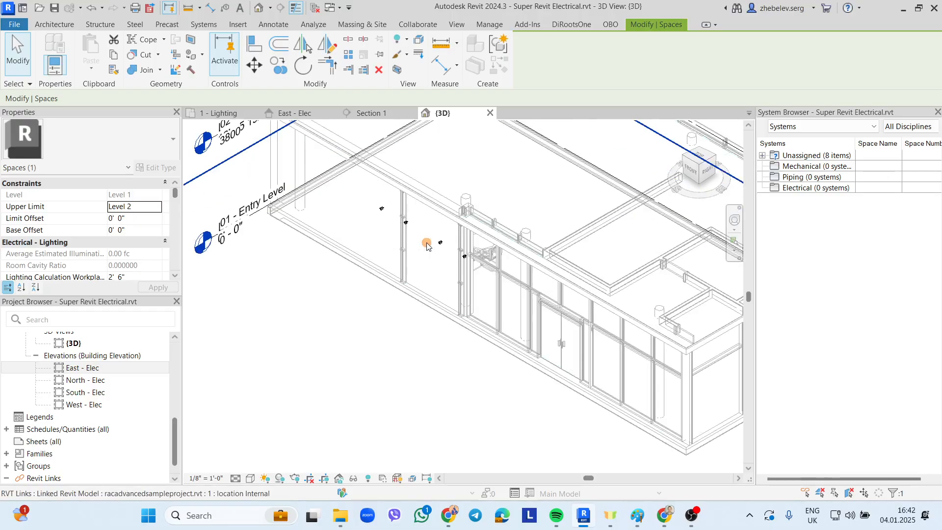
{"action": "left_click", "coordinate": [444, 244]}
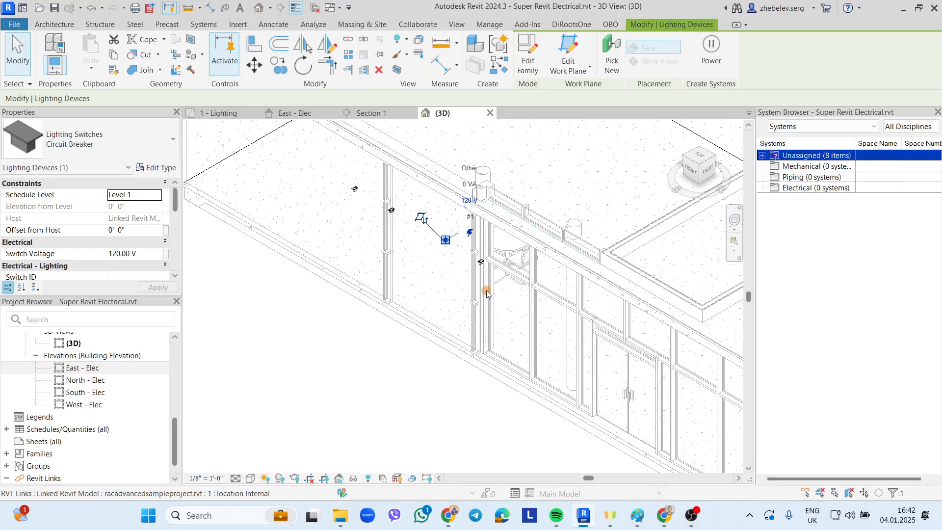
{"action": "scroll", "coordinate": [485, 297], "scroll_direction": "down", "scroll_amount": 2}
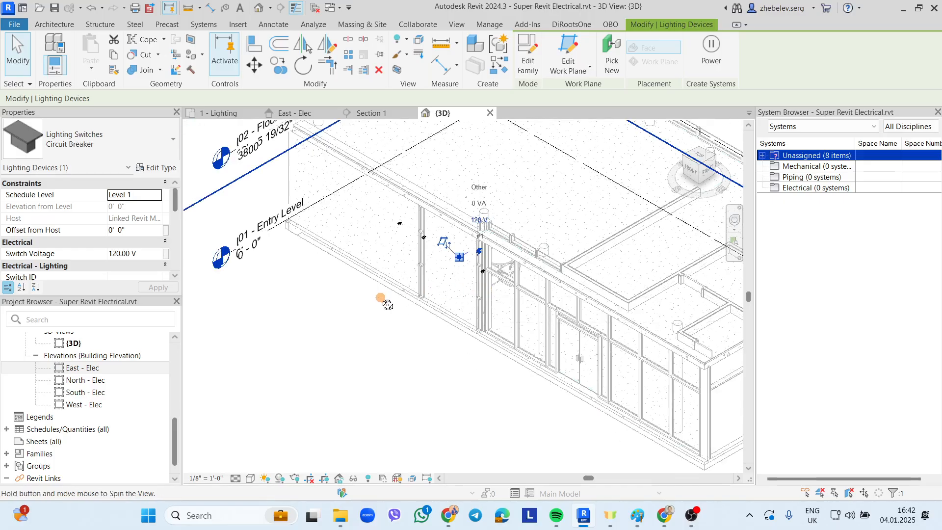
{"action": "middle_click_drag", "start_coordinate": [382, 299], "coordinate": [356, 305], "text": "shift"}
{"action": "scroll", "coordinate": [355, 307], "scroll_direction": "down", "scroll_amount": 2}
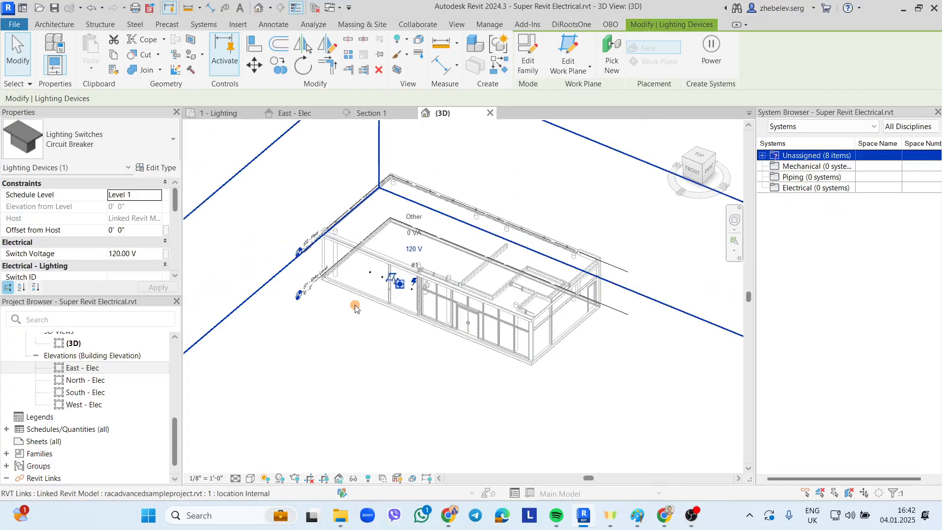
{"action": "left_click", "coordinate": [342, 333]}
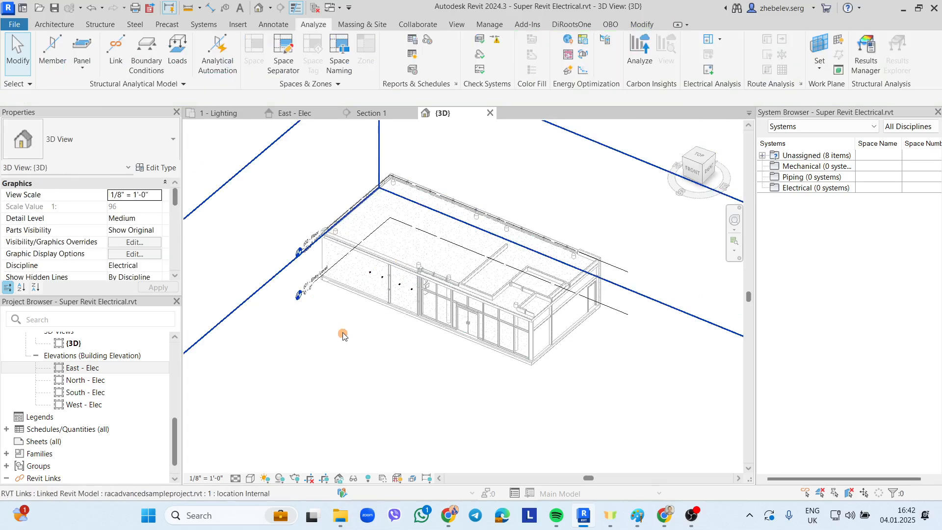
- Preview the 3D view in Shaded, then switch back to Hidden Line
{"action": "left_click", "coordinate": [250, 478]}
{"action": "left_click", "coordinate": [275, 428]}
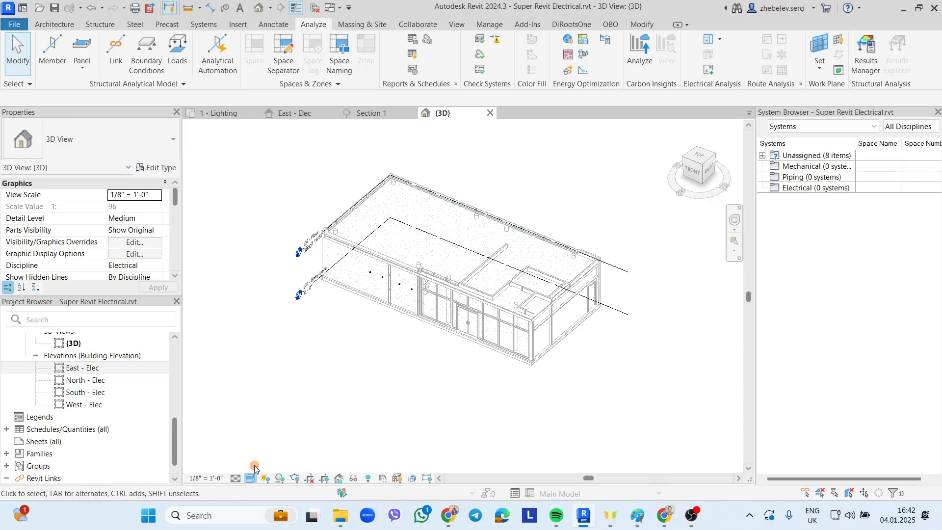
{"action": "left_click", "coordinate": [247, 479]}
{"action": "left_click", "coordinate": [283, 419]}
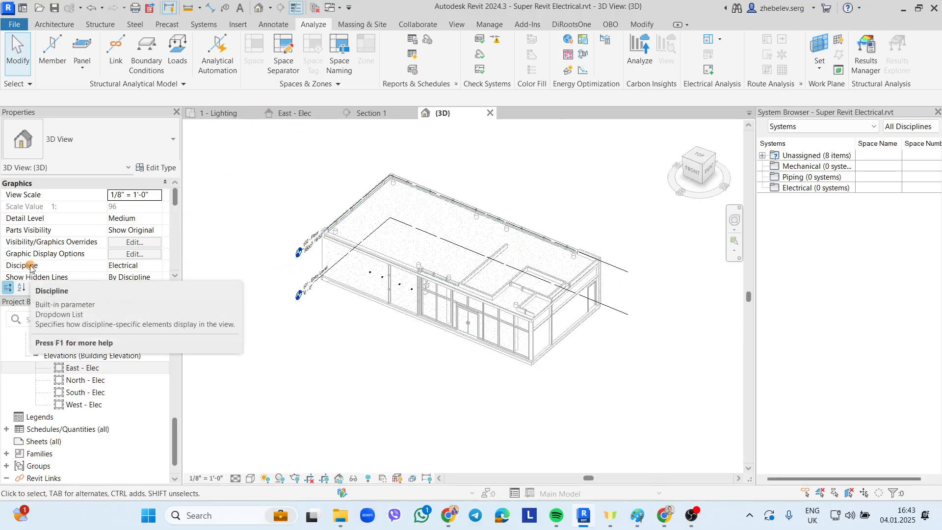
- Change the 3D view's Discipline from Electrical to Architectural
{"action": "left_click", "coordinate": [157, 267]}
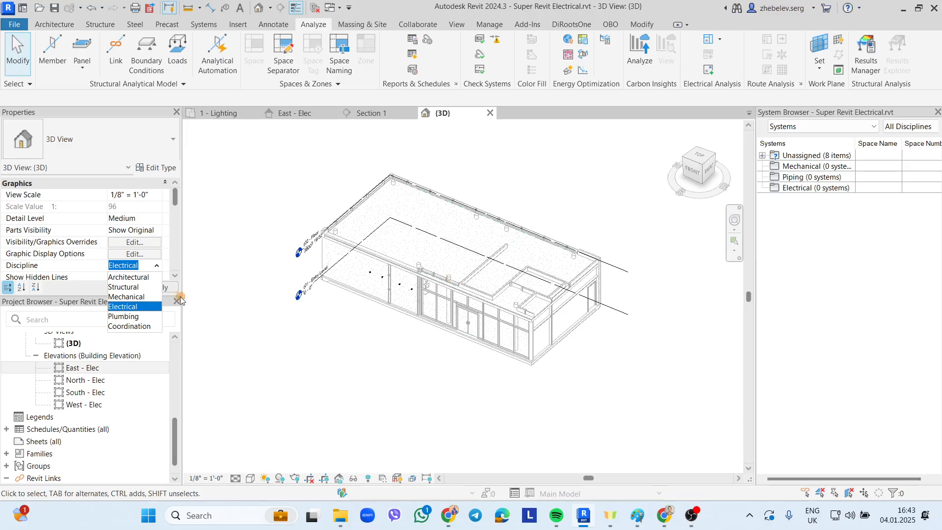
{"action": "left_click", "coordinate": [138, 307]}
{"action": "left_click", "coordinate": [156, 265]}
{"action": "left_click", "coordinate": [131, 277]}
{"action": "left_click", "coordinate": [158, 288]}
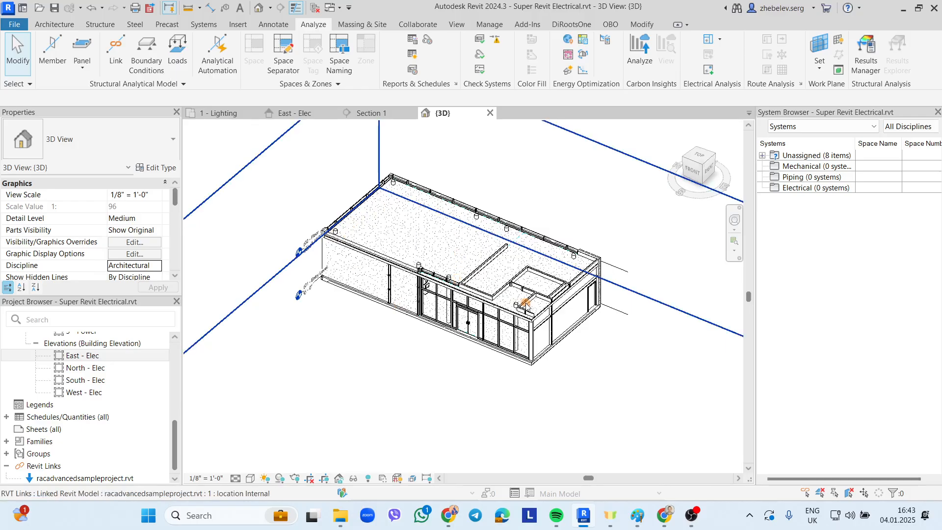
{"action": "left_click", "coordinate": [250, 479]}
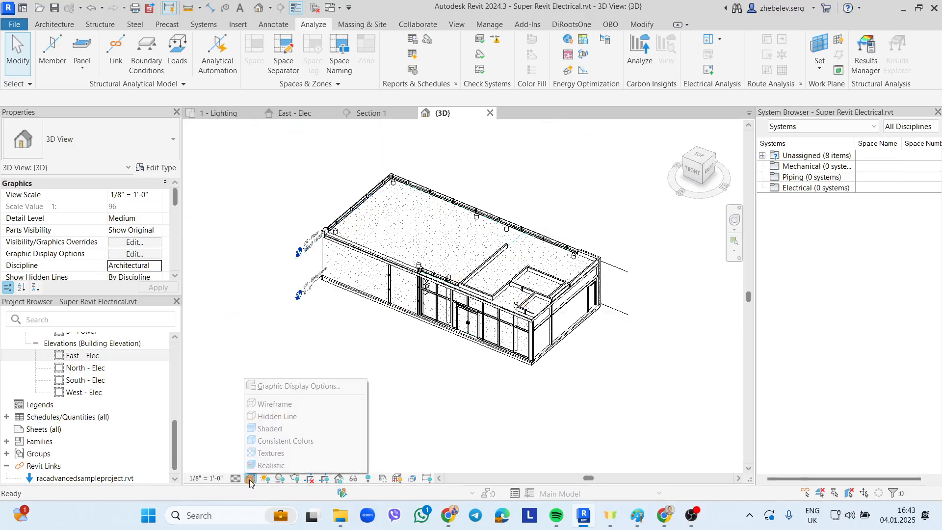
{"action": "left_click", "coordinate": [270, 428]}
{"action": "scroll", "coordinate": [468, 297], "scroll_direction": "up", "scroll_amount": 1}
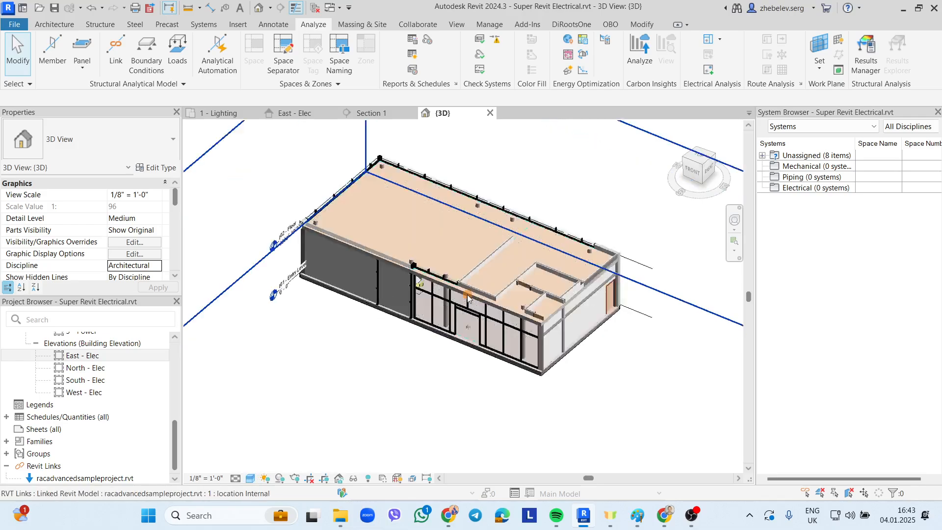
{"action": "scroll", "coordinate": [468, 298], "scroll_direction": "up", "scroll_amount": 2}
{"action": "scroll", "coordinate": [404, 230], "scroll_direction": "down", "scroll_amount": 1}
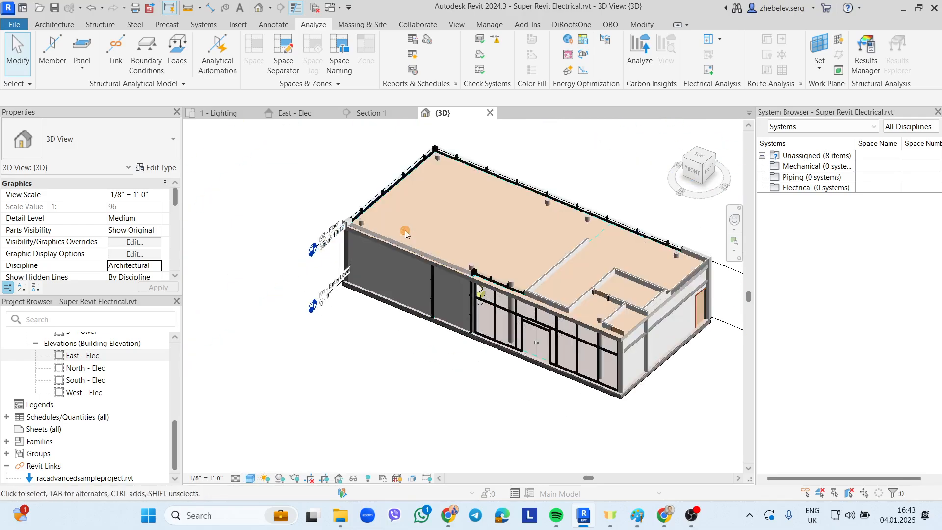
{"action": "scroll", "coordinate": [470, 238], "scroll_direction": "down", "scroll_amount": 1}
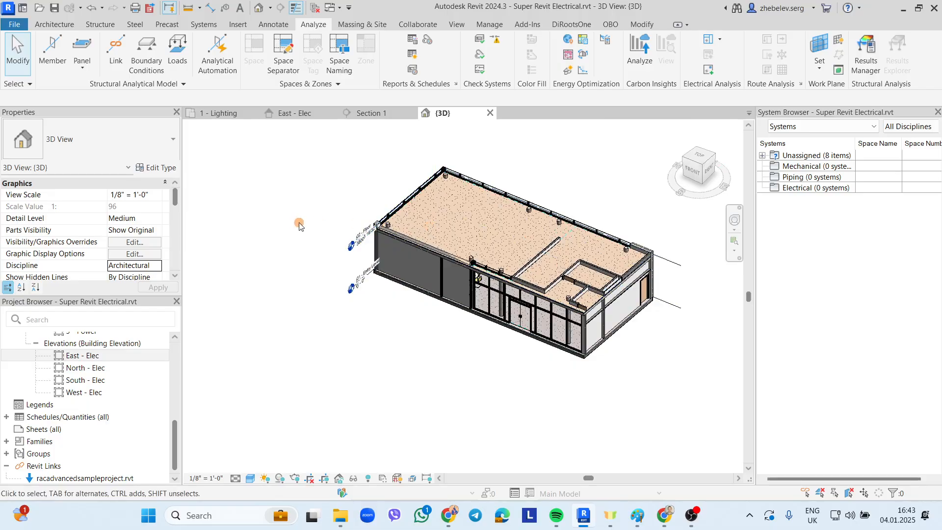
{"action": "scroll", "coordinate": [123, 219], "scroll_direction": "down", "scroll_amount": 5}
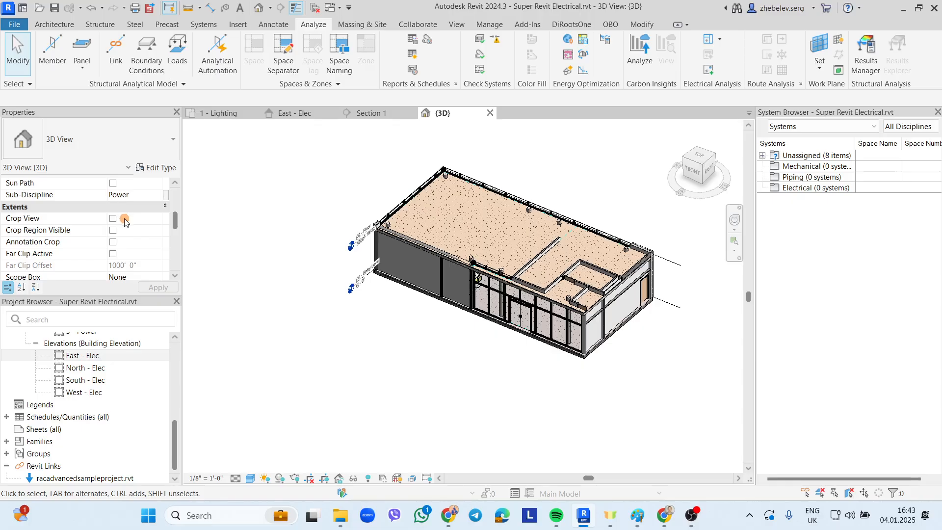
{"action": "scroll", "coordinate": [125, 221], "scroll_direction": "down", "scroll_amount": 1}
{"action": "scroll", "coordinate": [125, 222], "scroll_direction": "down", "scroll_amount": 2}
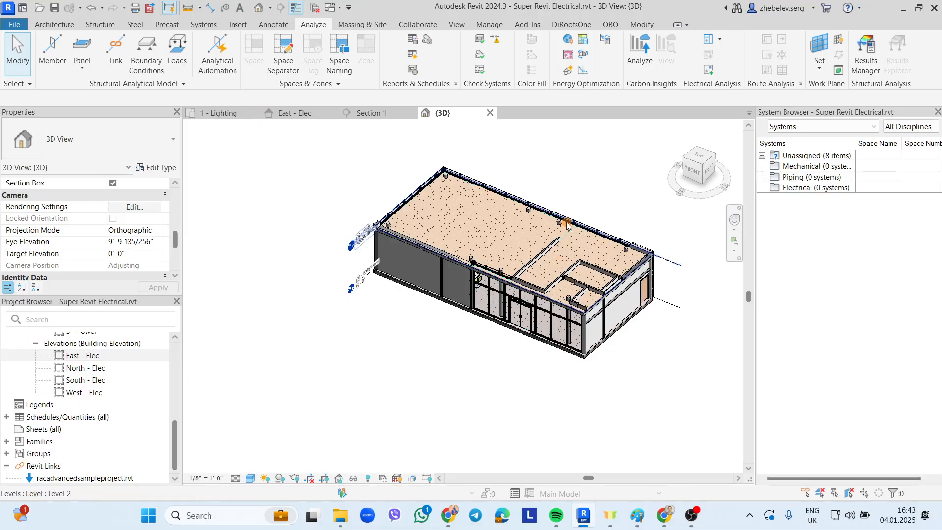
- Unhide the Section Box category in the 3D view via Reveal Hidden Elements, then toggle it off
{"action": "left_click", "coordinate": [366, 480]}
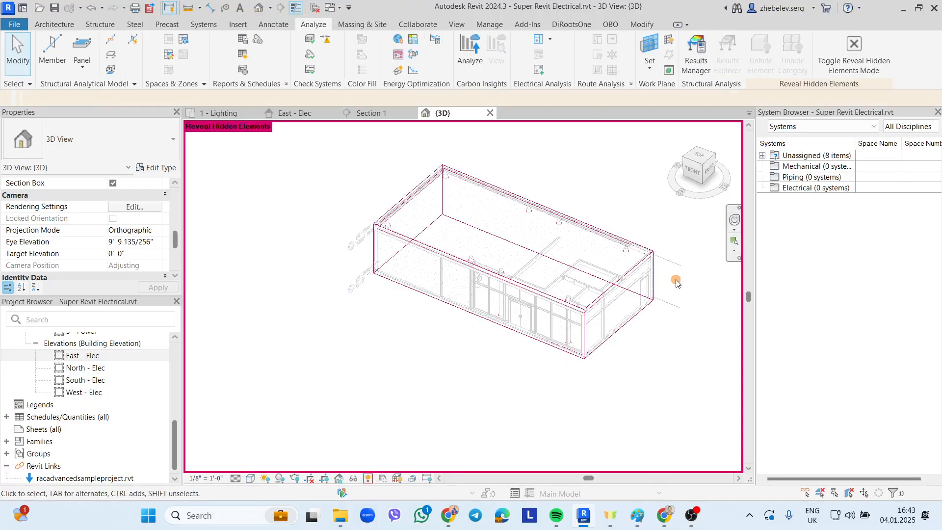
{"action": "scroll", "coordinate": [676, 283], "scroll_direction": "up", "scroll_amount": 2}
{"action": "left_click", "coordinate": [648, 255]}
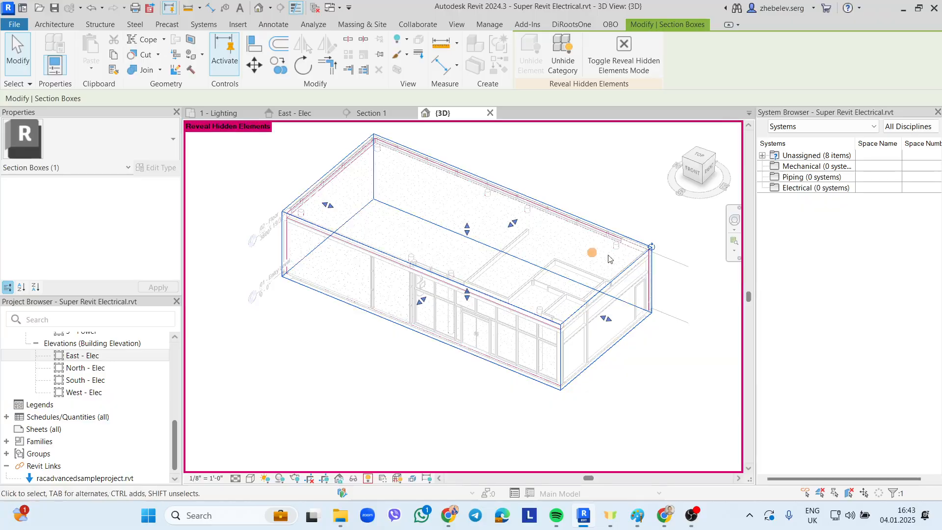
{"action": "right_click", "coordinate": [617, 280]}
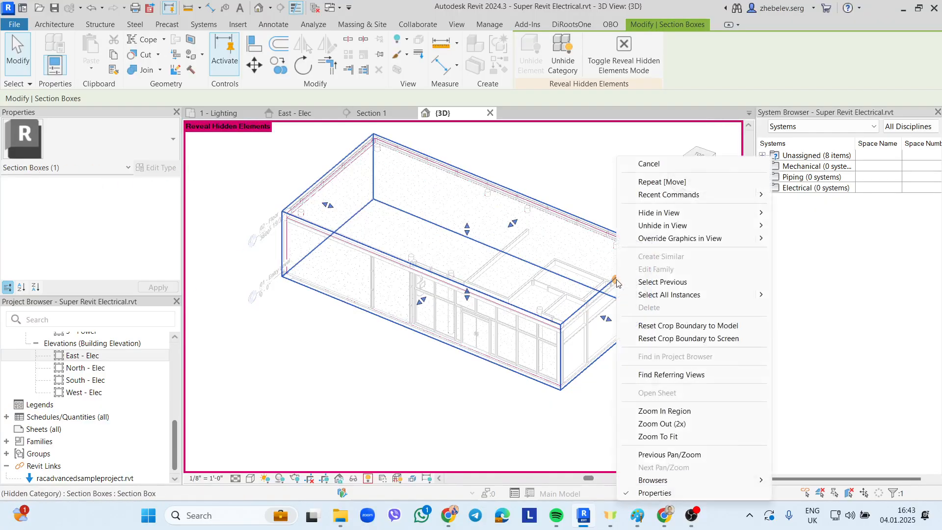
{"action": "mouse_move", "coordinate": [686, 225]}
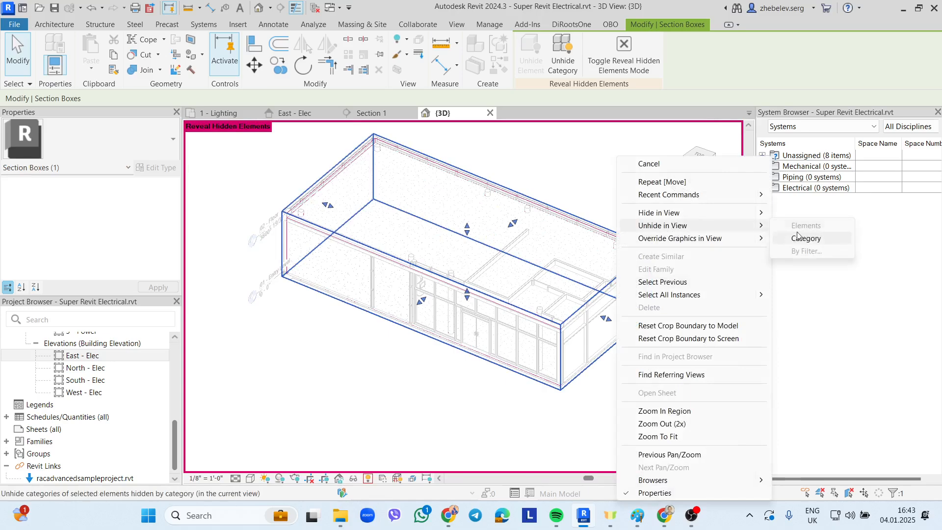
{"action": "left_click", "coordinate": [798, 246]}
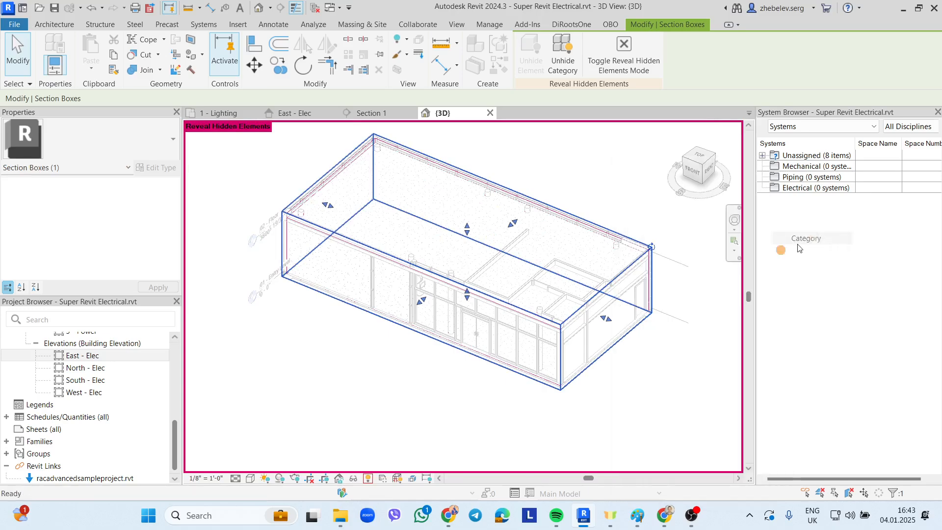
{"action": "left_click", "coordinate": [369, 476]}
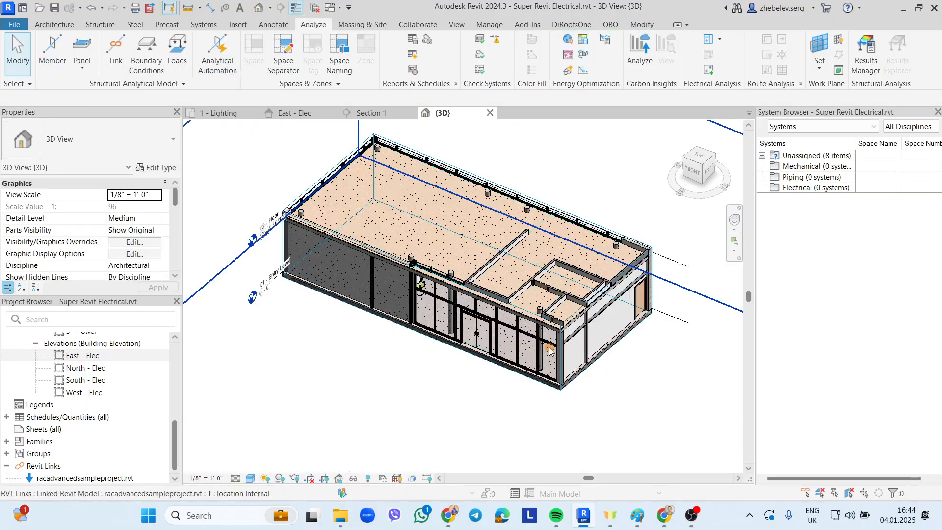
- Drag the section box's top down below the roof to expose the cafeteria interior
{"action": "left_click", "coordinate": [357, 247]}
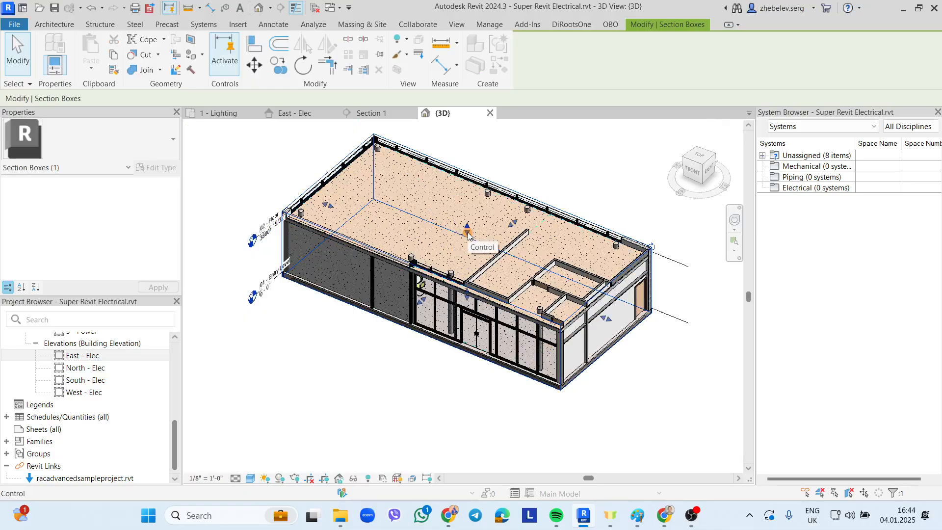
{"action": "left_click_drag", "start_coordinate": [467, 234], "coordinate": [468, 248]}
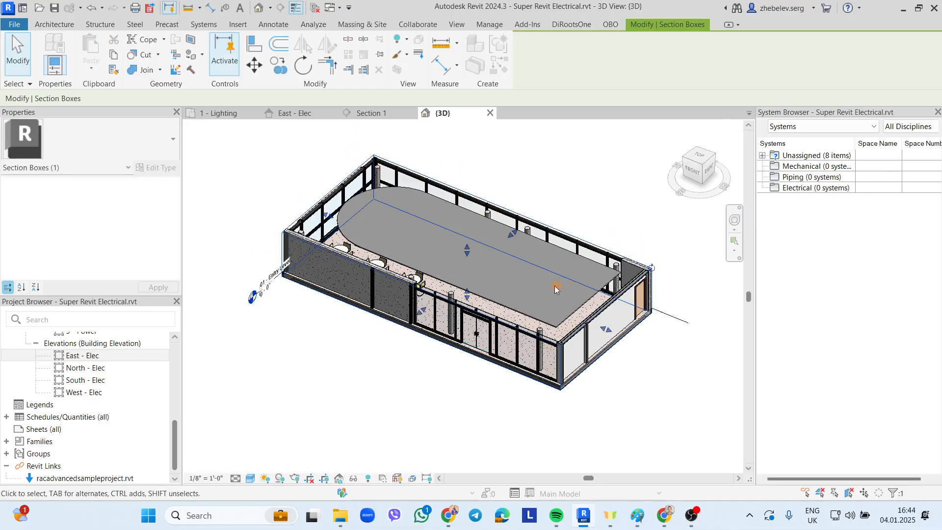
{"action": "middle_click_drag", "start_coordinate": [556, 290], "coordinate": [380, 232], "text": "shift"}
{"action": "scroll", "coordinate": [466, 250], "scroll_direction": "up", "scroll_amount": 1}
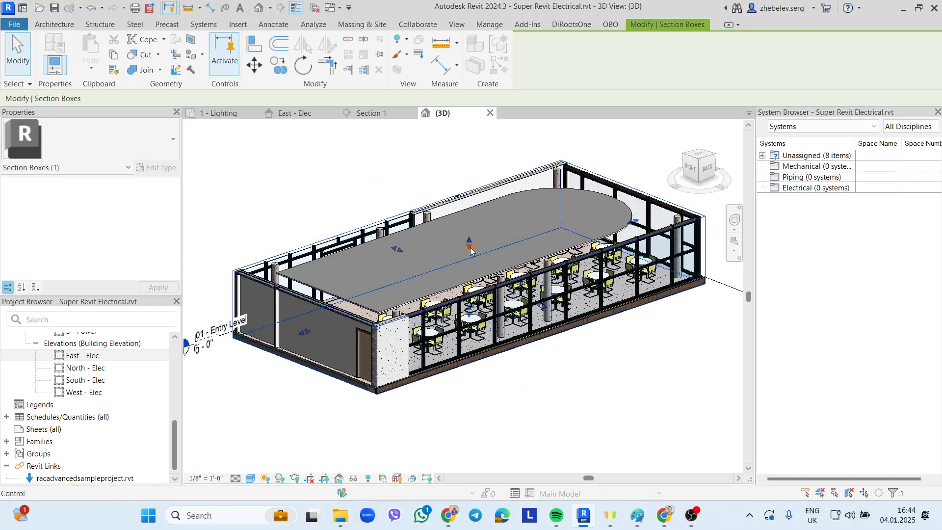
{"action": "left_click_drag", "start_coordinate": [469, 248], "coordinate": [469, 263]}
- Orbit and zoom around the tables, selecting the circuit breaker devices to inspect them
{"action": "middle_click_drag", "start_coordinate": [543, 277], "coordinate": [503, 336], "text": "shift"}
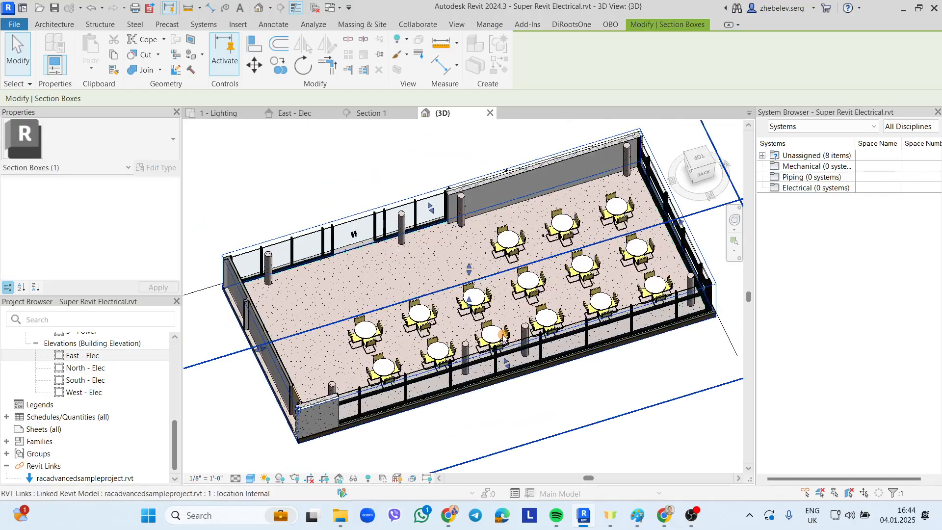
{"action": "middle_click_drag", "start_coordinate": [416, 309], "coordinate": [552, 285], "text": "shift"}
{"action": "scroll", "coordinate": [347, 228], "scroll_direction": "up", "scroll_amount": 3}
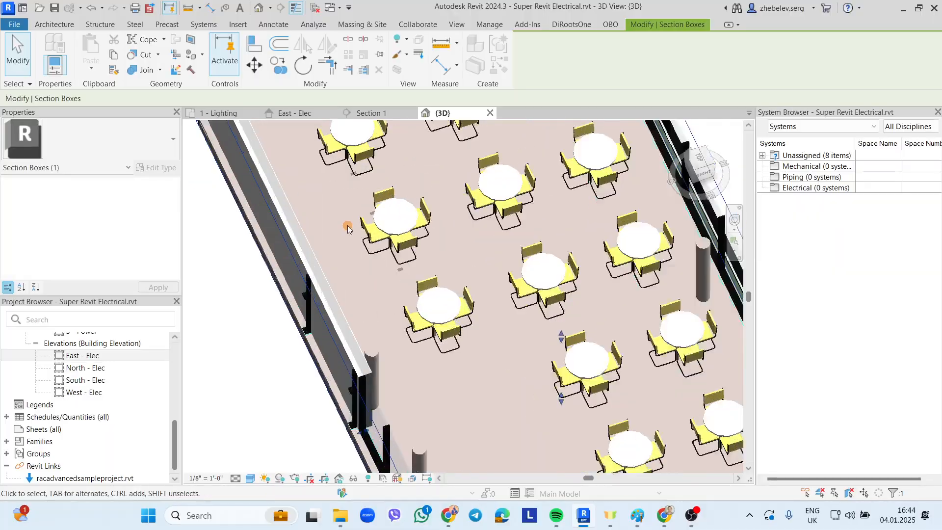
{"action": "scroll", "coordinate": [347, 229], "scroll_direction": "up", "scroll_amount": 1}
{"action": "middle_click_drag", "start_coordinate": [347, 228], "coordinate": [377, 258], "text": "shift"}
{"action": "scroll", "coordinate": [414, 274], "scroll_direction": "up", "scroll_amount": 1}
{"action": "scroll", "coordinate": [337, 307], "scroll_direction": "up", "scroll_amount": 1}
{"action": "left_click", "coordinate": [276, 312]}
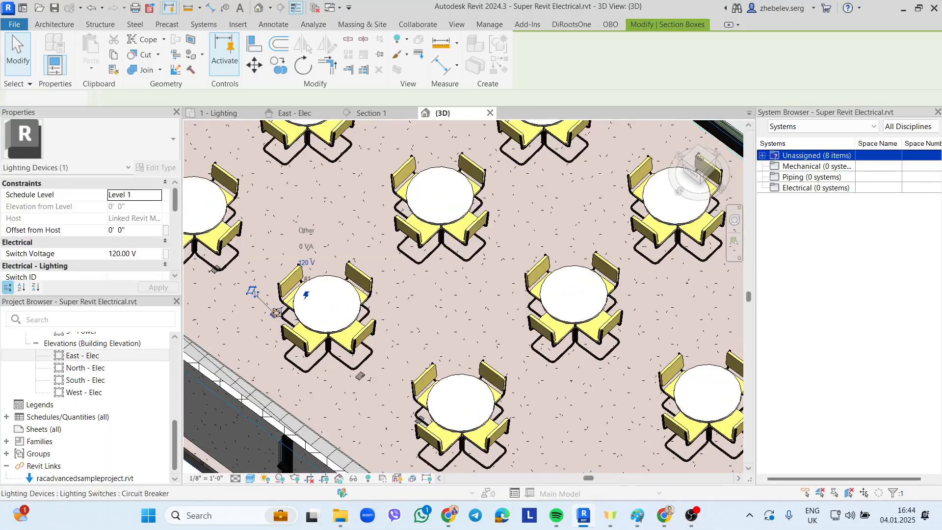
{"action": "middle_click_drag", "start_coordinate": [276, 313], "coordinate": [393, 342], "text": "shift"}
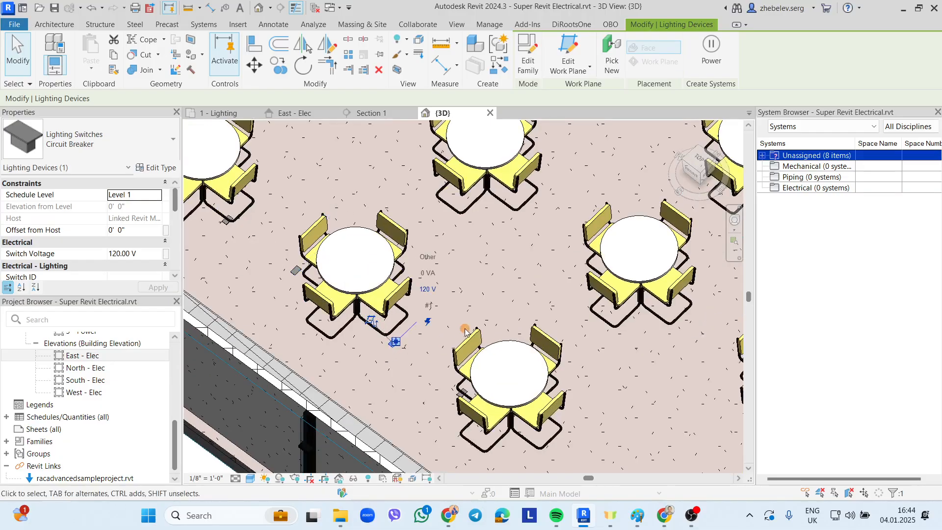
{"action": "scroll", "coordinate": [504, 305], "scroll_direction": "down", "scroll_amount": 1}
{"action": "scroll", "coordinate": [286, 248], "scroll_direction": "up", "scroll_amount": 1}
{"action": "left_click", "coordinate": [295, 240]}
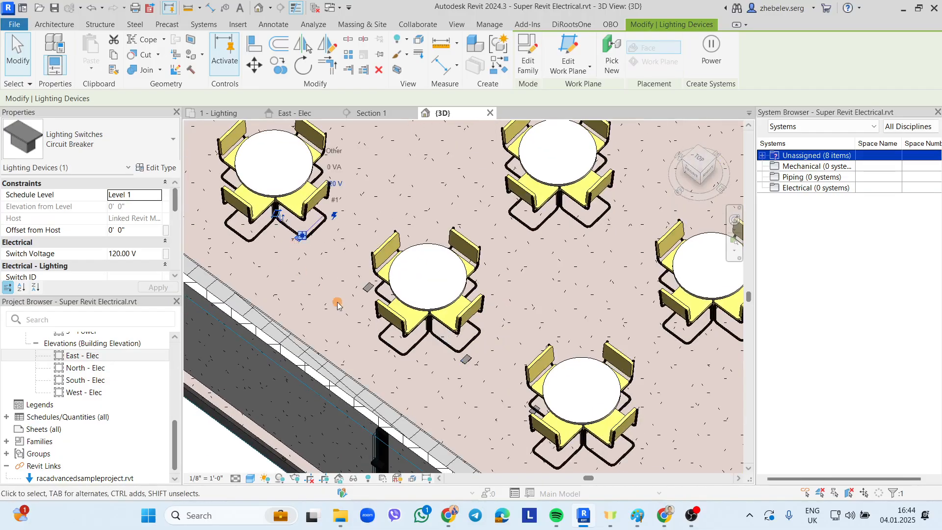
{"action": "scroll", "coordinate": [337, 305], "scroll_direction": "down", "scroll_amount": 1}
{"action": "scroll", "coordinate": [400, 251], "scroll_direction": "up", "scroll_amount": 1}
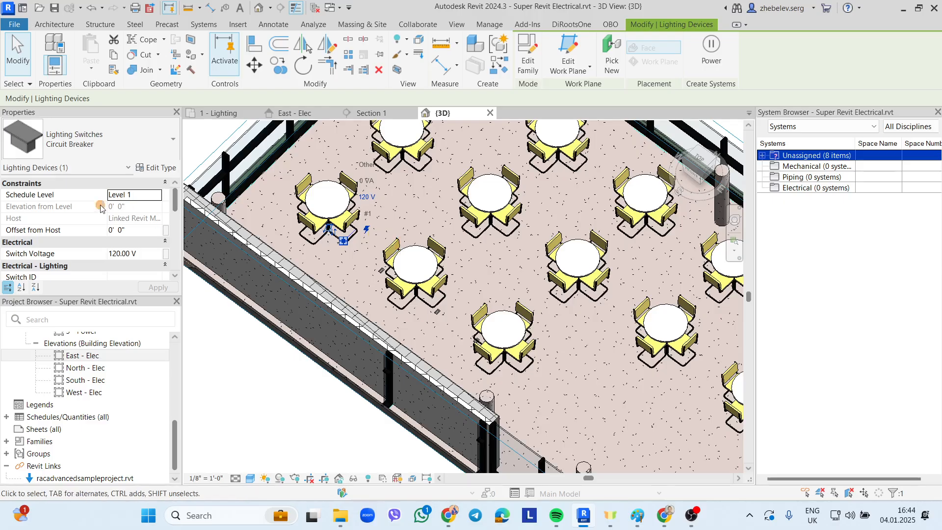
{"action": "key", "text": "Escape"}
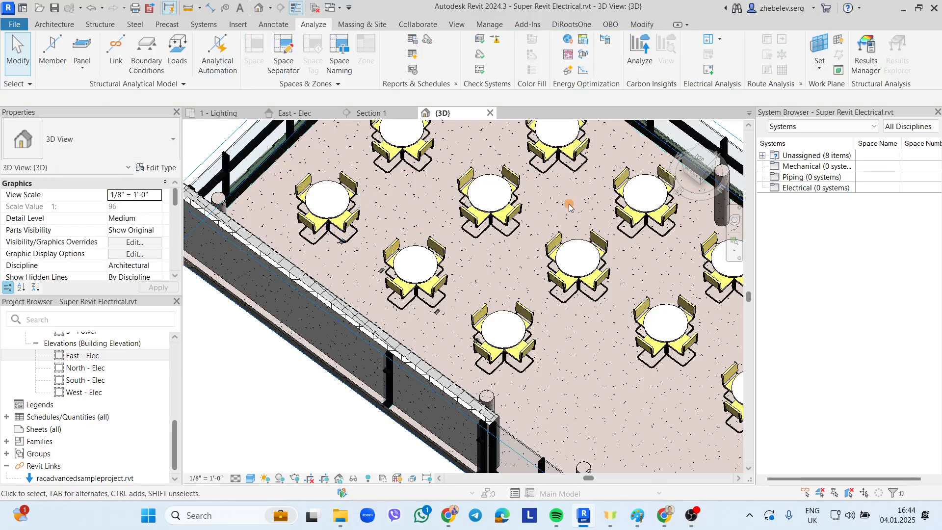
- Change the View Name in Properties from {3D} to '3D View Cafeteria' and apply it
{"action": "scroll", "coordinate": [110, 229], "scroll_direction": "down", "scroll_amount": 5}
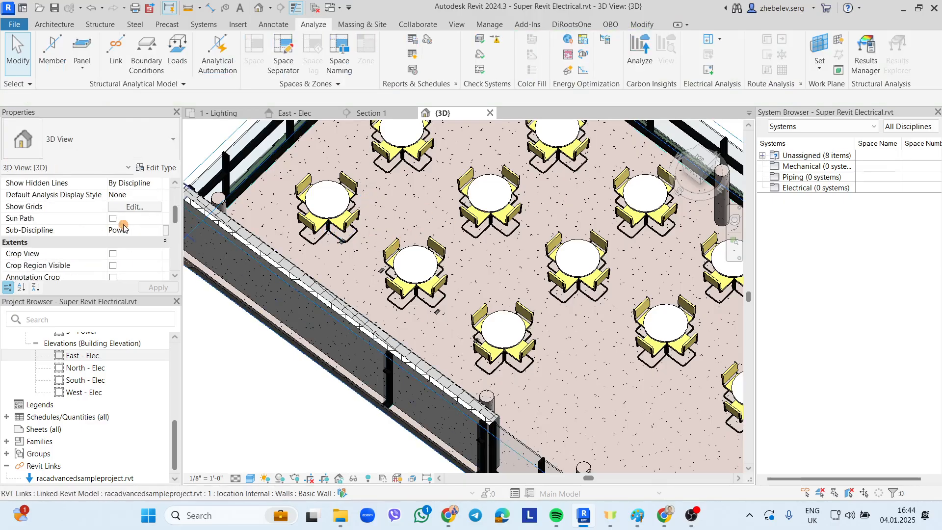
{"action": "scroll", "coordinate": [124, 229], "scroll_direction": "down", "scroll_amount": 3}
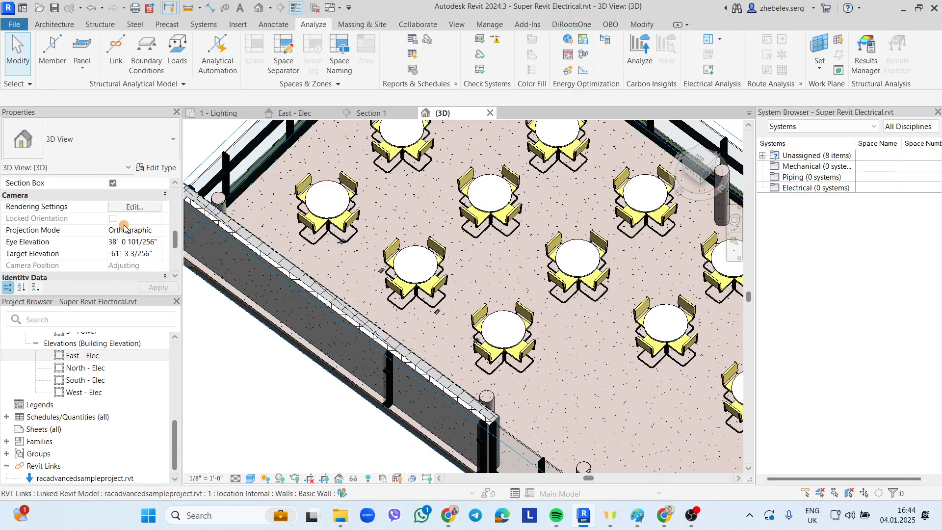
{"action": "scroll", "coordinate": [124, 229], "scroll_direction": "down", "scroll_amount": 3}
{"action": "left_click", "coordinate": [134, 206]}
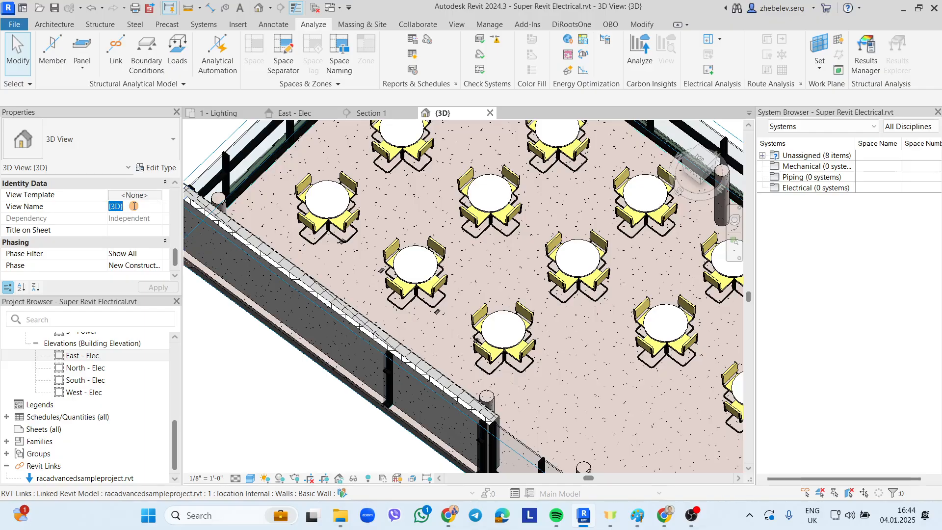
{"action": "type", "text": "E"}
{"action": "type", "text": "D View"}
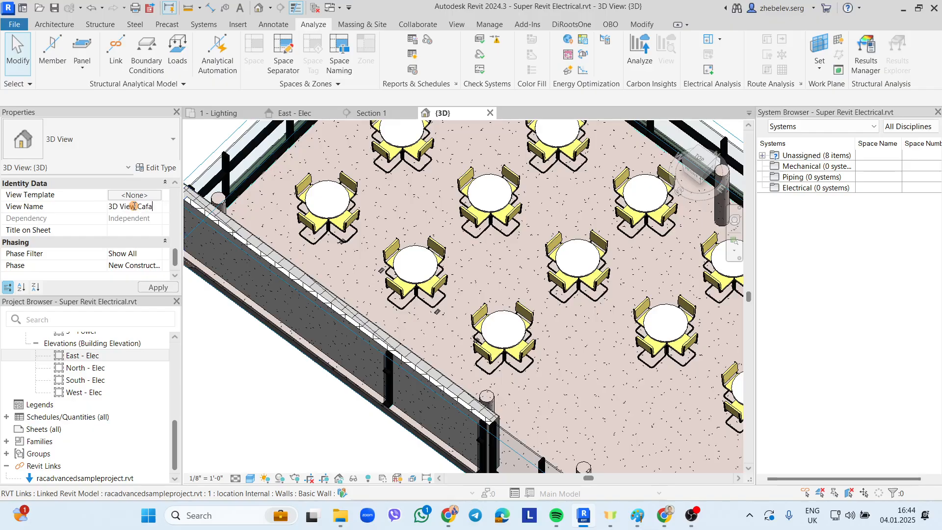
{"action": "type", "text": " Cafataria"}
{"action": "left_click", "coordinate": [153, 287]}
- In the Project Browser, expand Architectural > Power > 3D Views to show '3D View Cafeteria'
{"action": "left_click", "coordinate": [175, 435]}
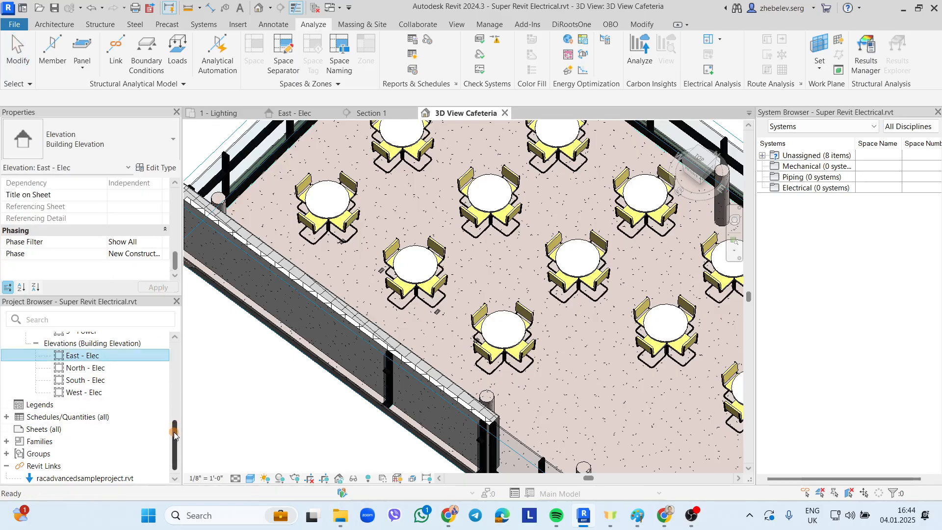
{"action": "left_click_drag", "start_coordinate": [174, 434], "coordinate": [175, 358]}
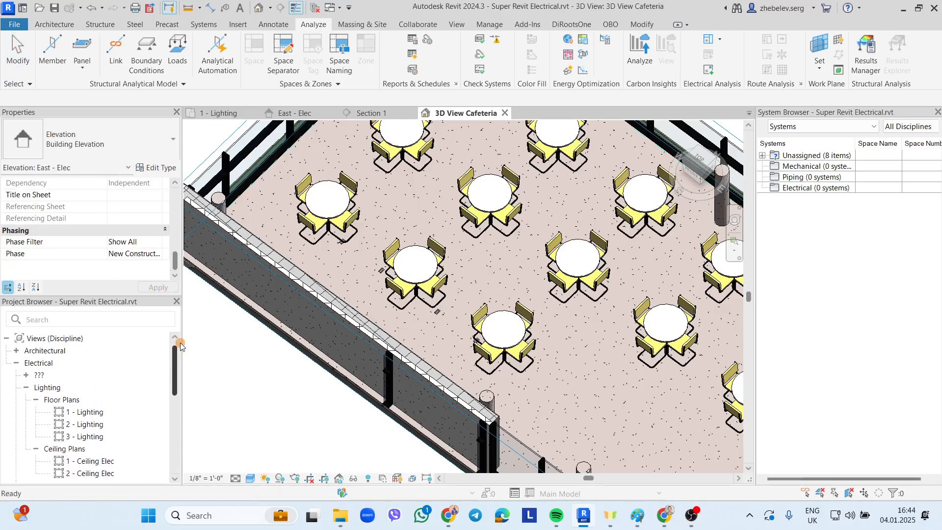
{"action": "left_click", "coordinate": [15, 351]}
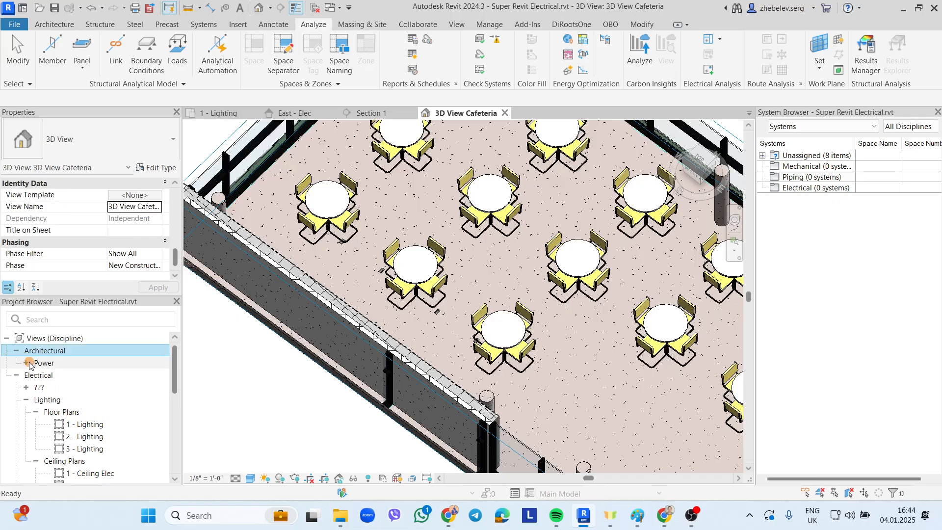
{"action": "left_click", "coordinate": [26, 363]}
{"action": "scroll", "coordinate": [99, 241], "scroll_direction": "up", "scroll_amount": 8}
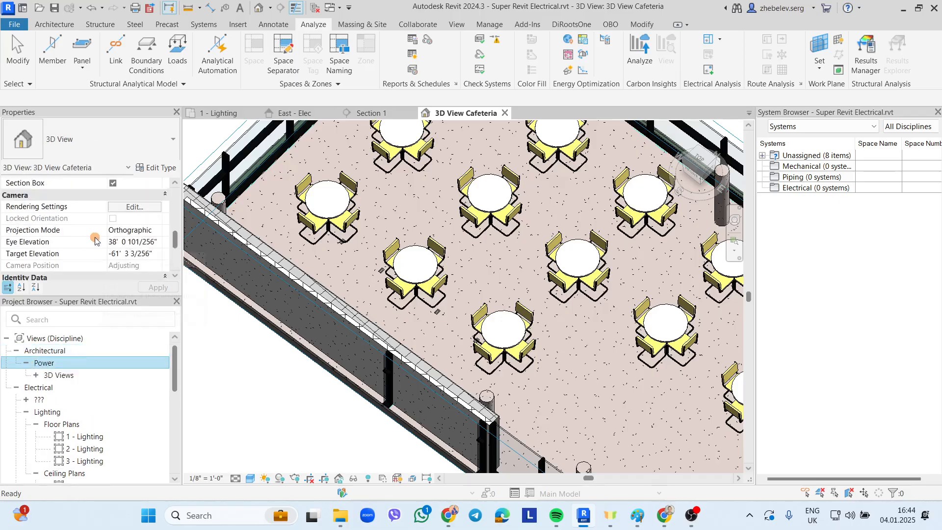
{"action": "scroll", "coordinate": [98, 241], "scroll_direction": "up", "scroll_amount": 3}
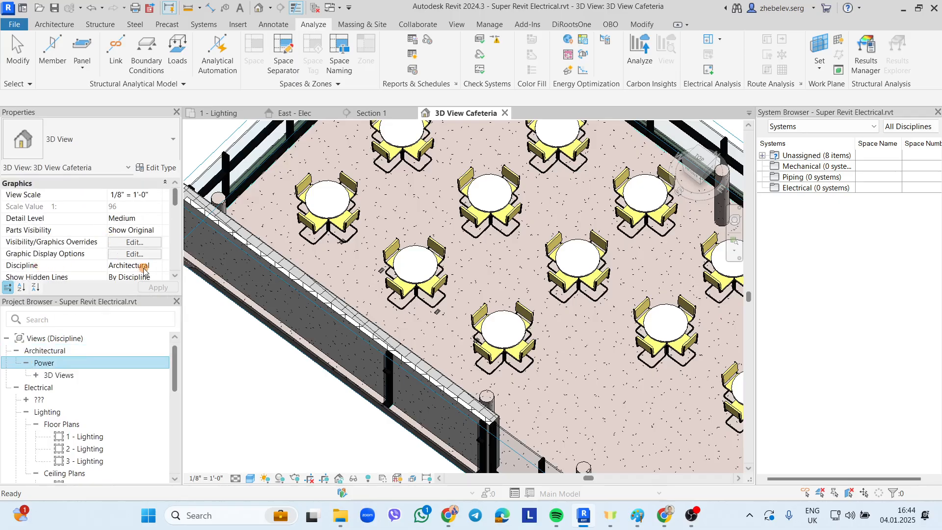
{"action": "left_click", "coordinate": [62, 375]}
{"action": "left_click", "coordinate": [36, 375]}
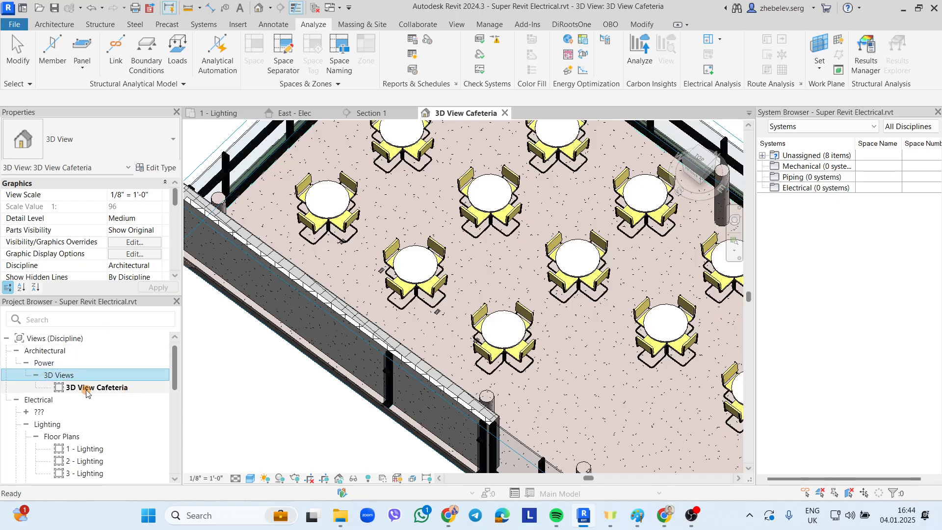
- Switch to the 1 - Lighting plan, zoom to the Lobby and Lounge, and bring up the Paint sketch
{"action": "left_click", "coordinate": [218, 113]}
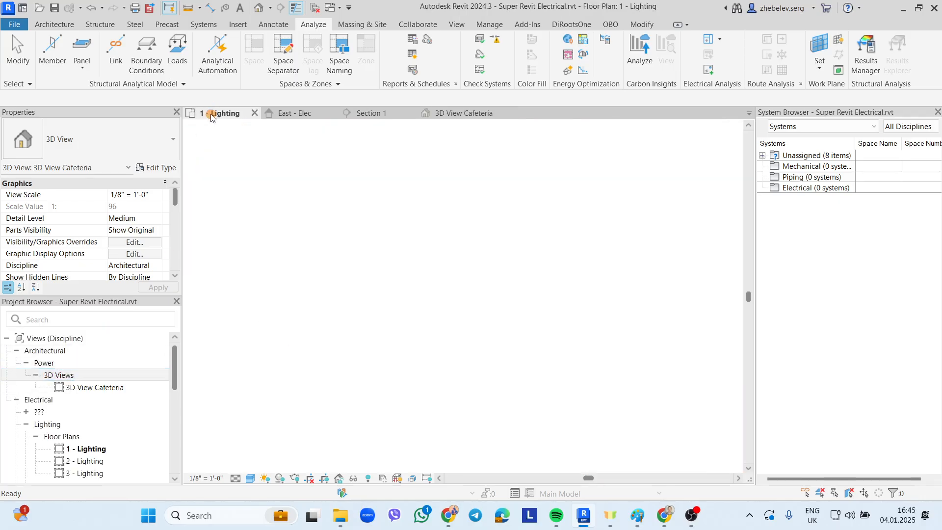
{"action": "scroll", "coordinate": [353, 186], "scroll_direction": "down", "scroll_amount": 4}
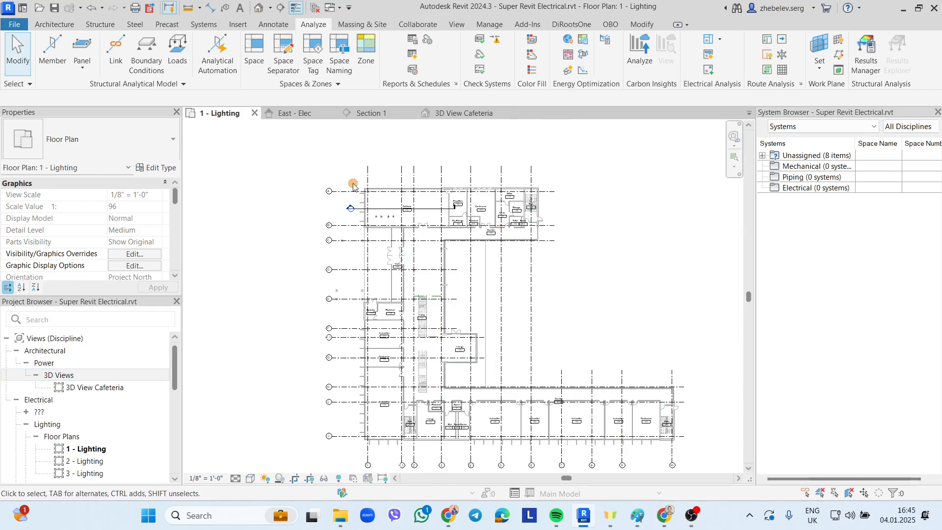
{"action": "scroll", "coordinate": [436, 380], "scroll_direction": "up", "scroll_amount": 2}
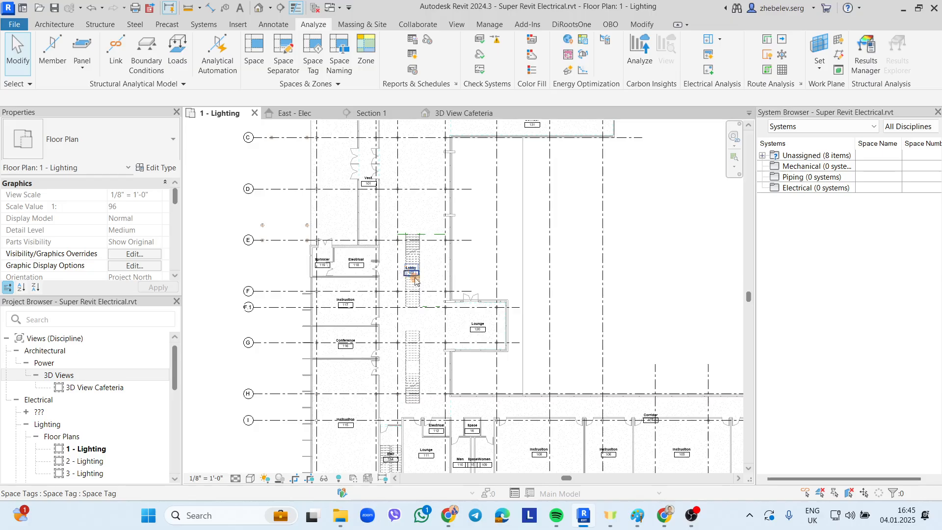
{"action": "left_click", "coordinate": [638, 524]}
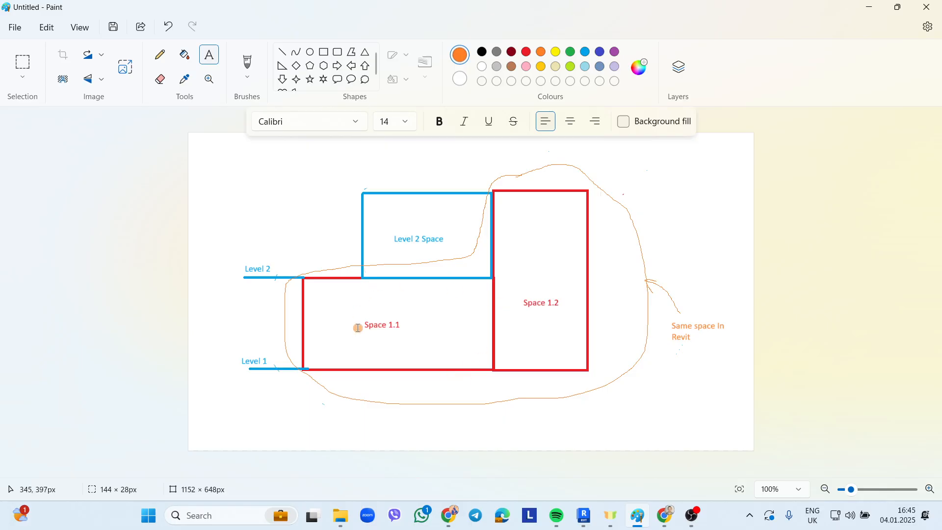
- Return from the Paint sketch of Spaces 1.1, 1.2 and Level 2 to the Revit model
{"action": "left_click", "coordinate": [584, 516]}
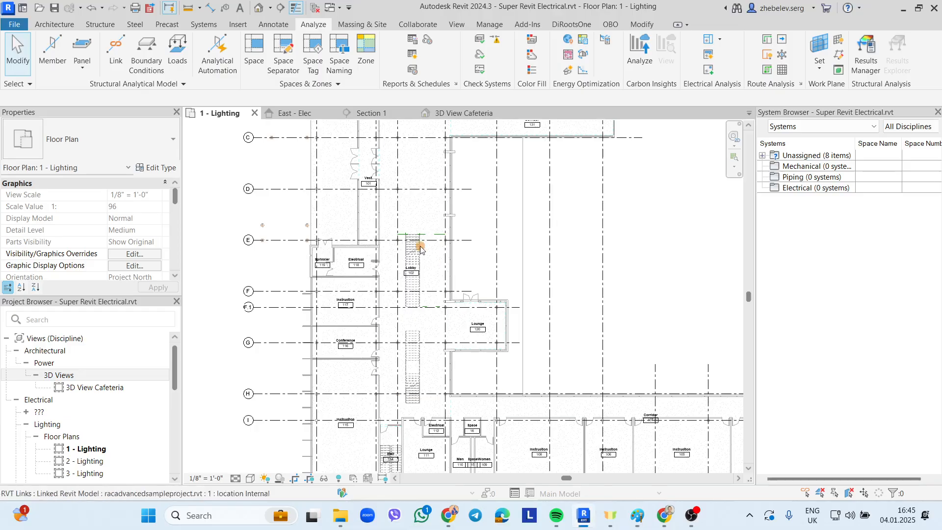
- Draw a rectangular Space Separator around the lobby stair to split it from Lobby 102
{"action": "left_click", "coordinate": [290, 54]}
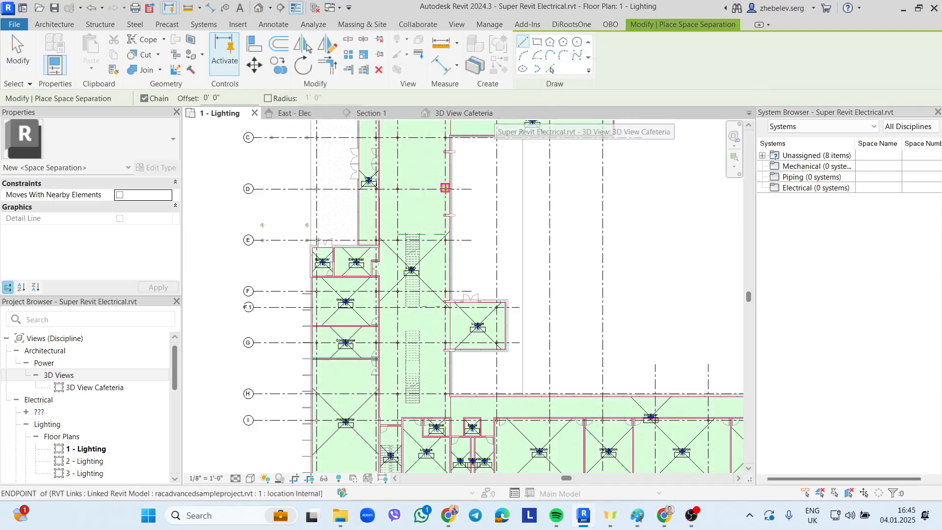
{"action": "scroll", "coordinate": [418, 250], "scroll_direction": "up", "scroll_amount": 2}
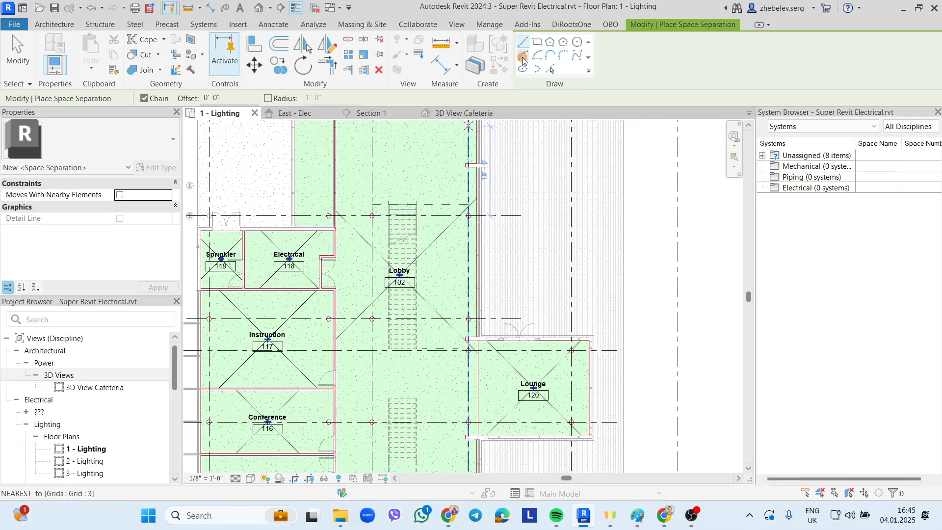
{"action": "left_click", "coordinate": [538, 45]}
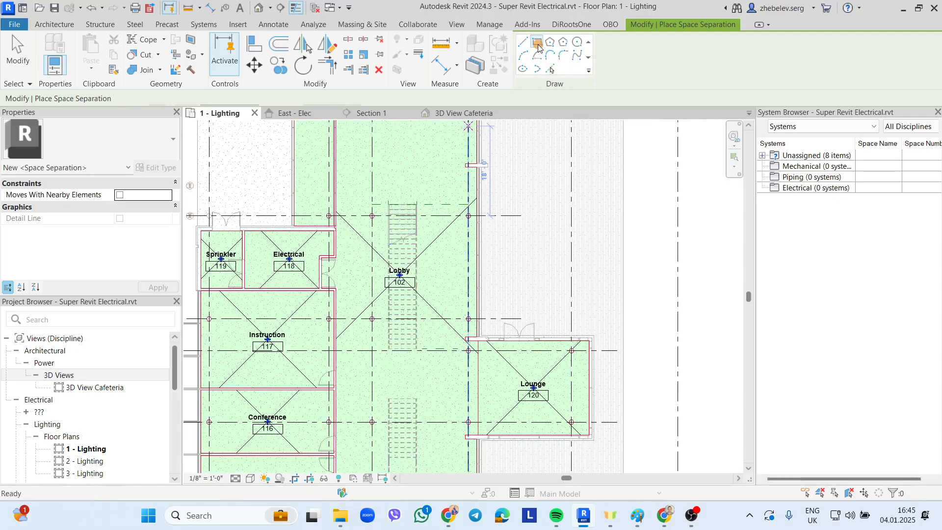
{"action": "left_click", "coordinate": [384, 196]}
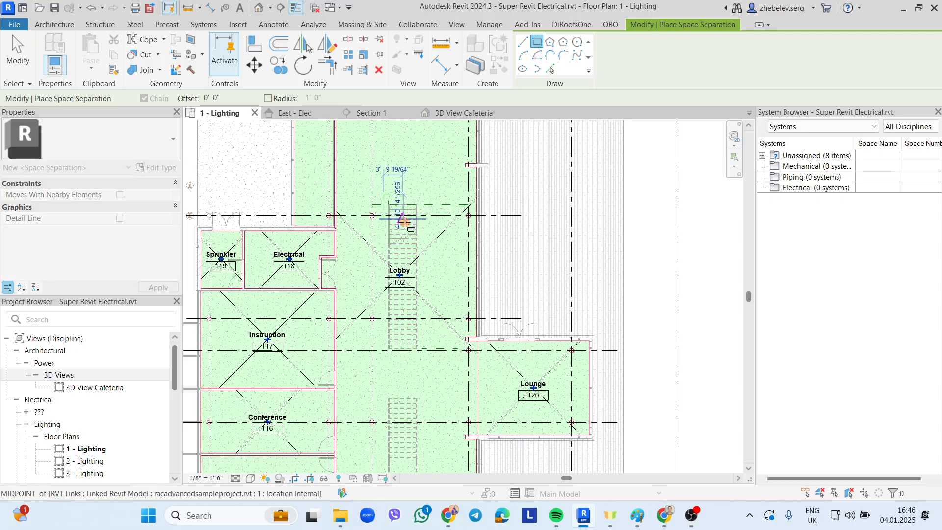
{"action": "left_click", "coordinate": [421, 362]}
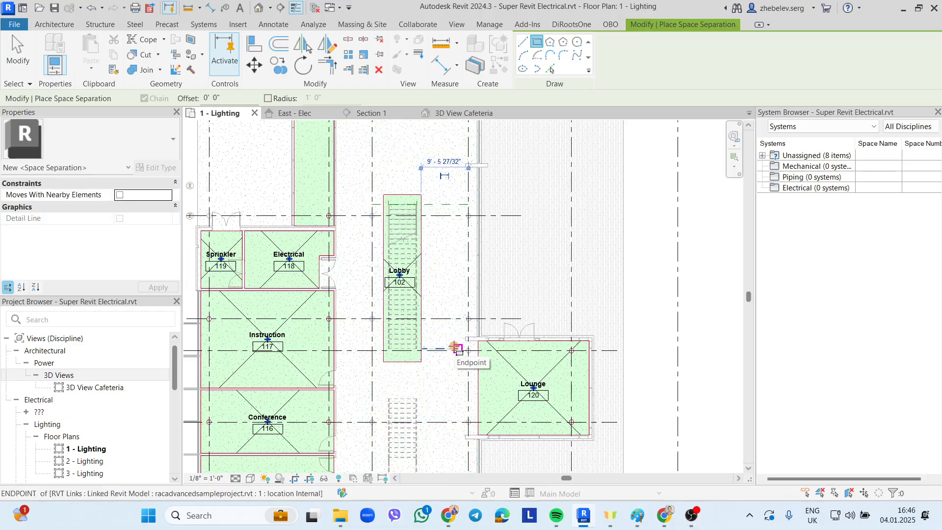
{"action": "scroll", "coordinate": [454, 347], "scroll_direction": "down", "scroll_amount": 3}
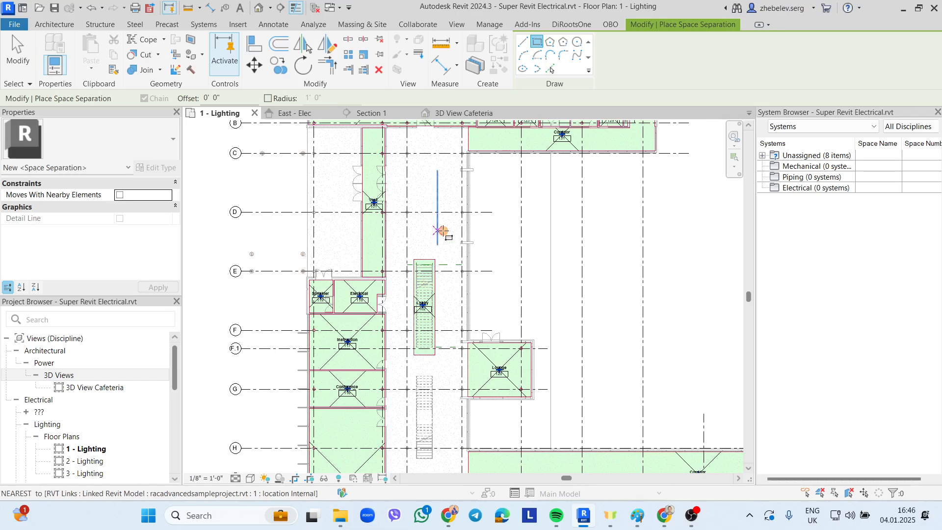
{"action": "key", "text": "Escape"}
{"action": "key", "text": "Escape"}
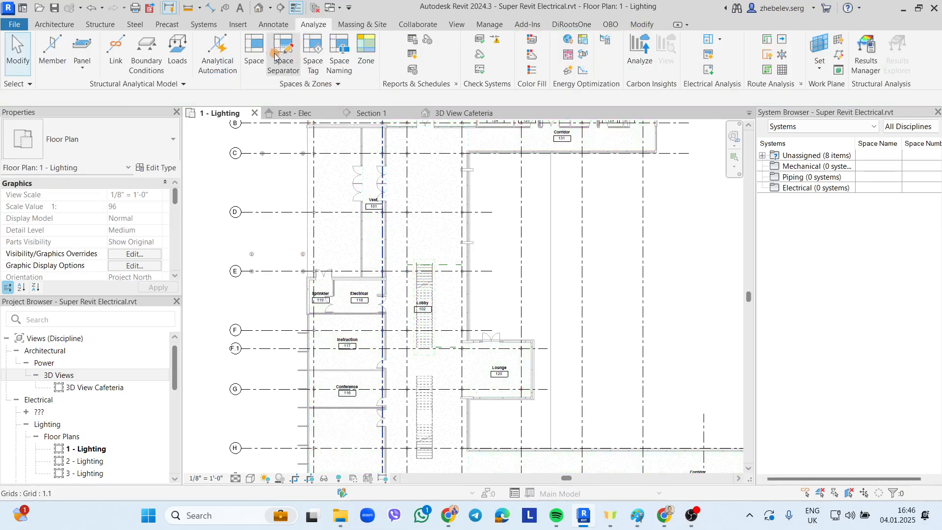
- Place Space 133 in the central corridor with Upper Limit Level 2 and offset 0
{"action": "left_click", "coordinate": [254, 52]}
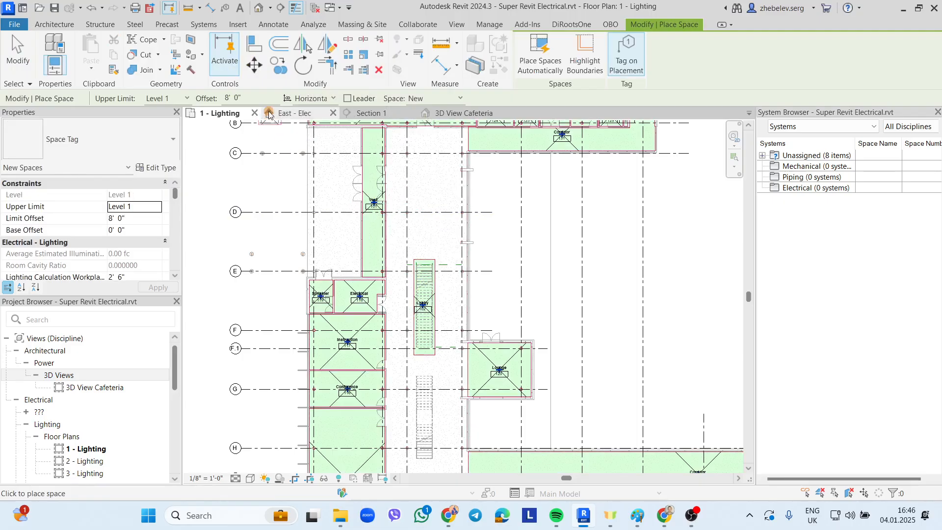
{"action": "left_click", "coordinate": [187, 100]}
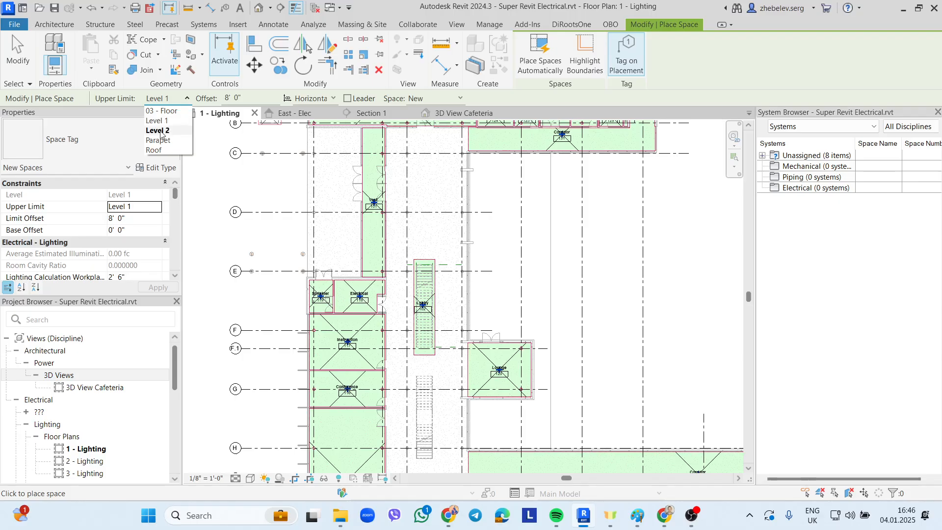
{"action": "left_click", "coordinate": [160, 130]}
{"action": "left_click", "coordinate": [259, 98]}
{"action": "type", "text": "0"}
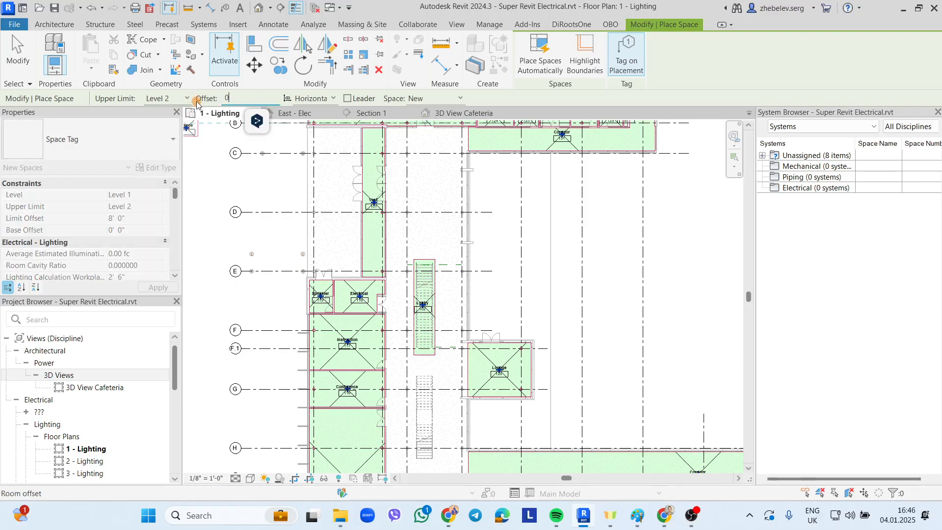
{"action": "left_click", "coordinate": [430, 230]}
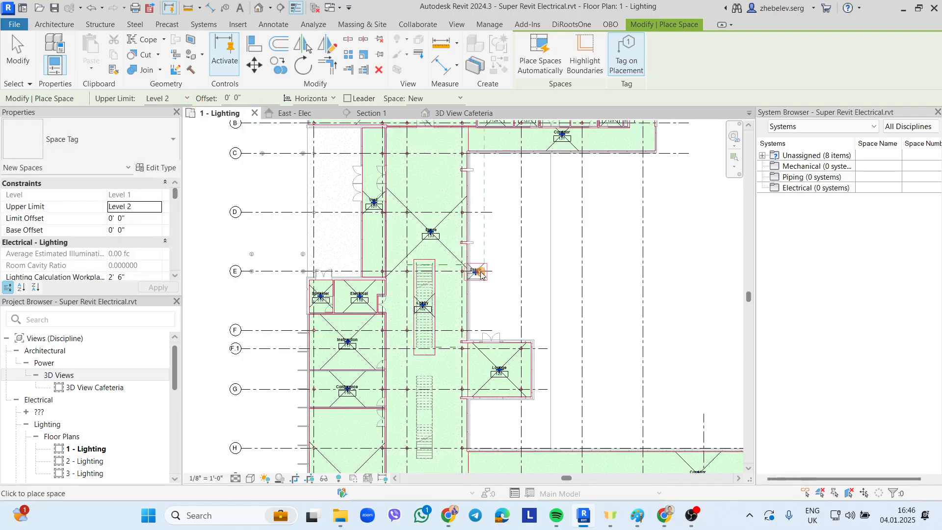
{"action": "key", "text": "Escape"}
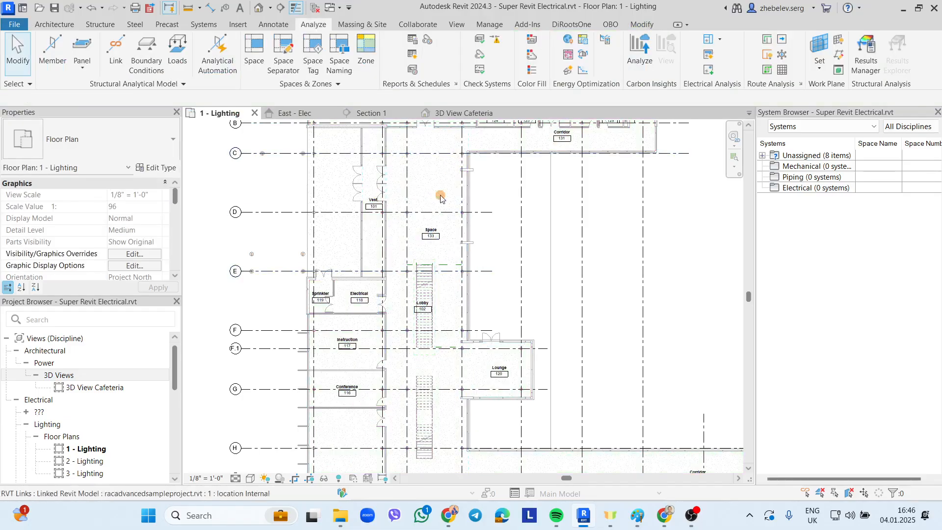
- Select Space 133 and view it boxed in 3D, orbiting to check its extent
{"action": "left_click", "coordinate": [439, 306]}
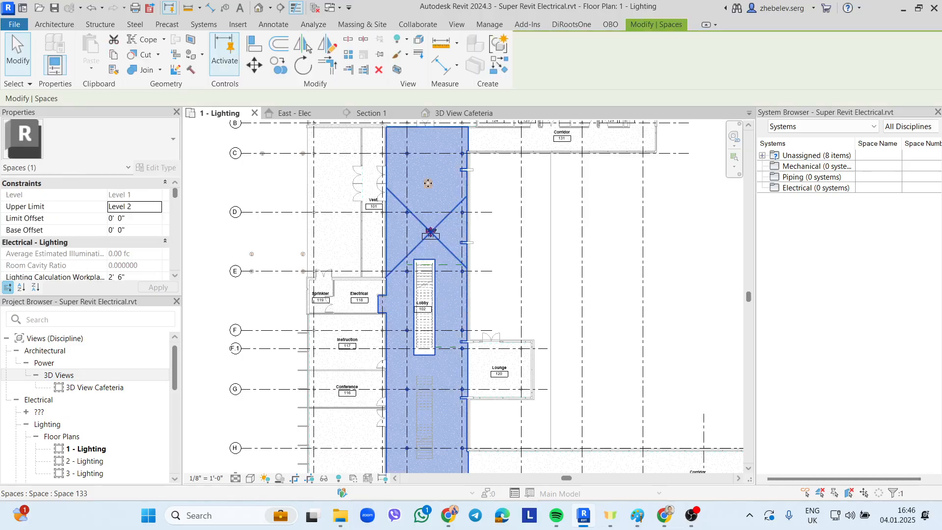
{"action": "left_click", "coordinate": [394, 71]}
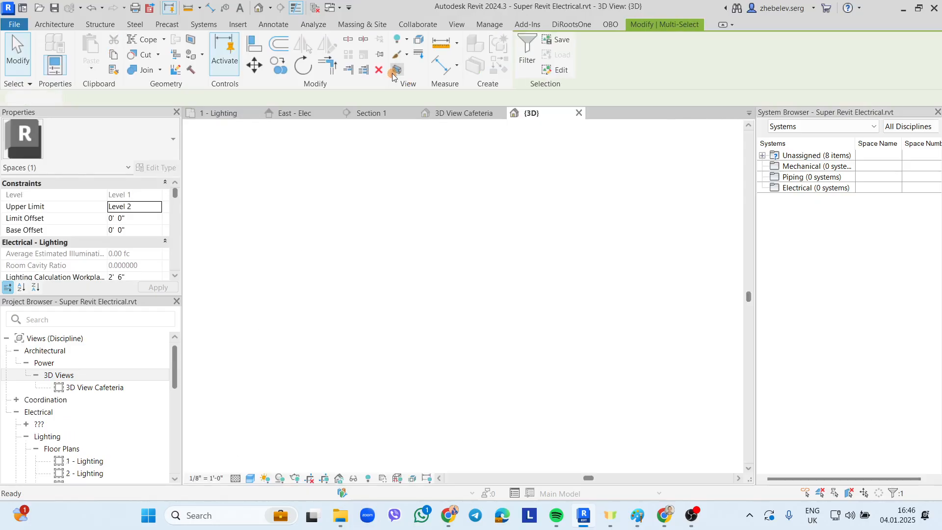
{"action": "left_click", "coordinate": [219, 112]}
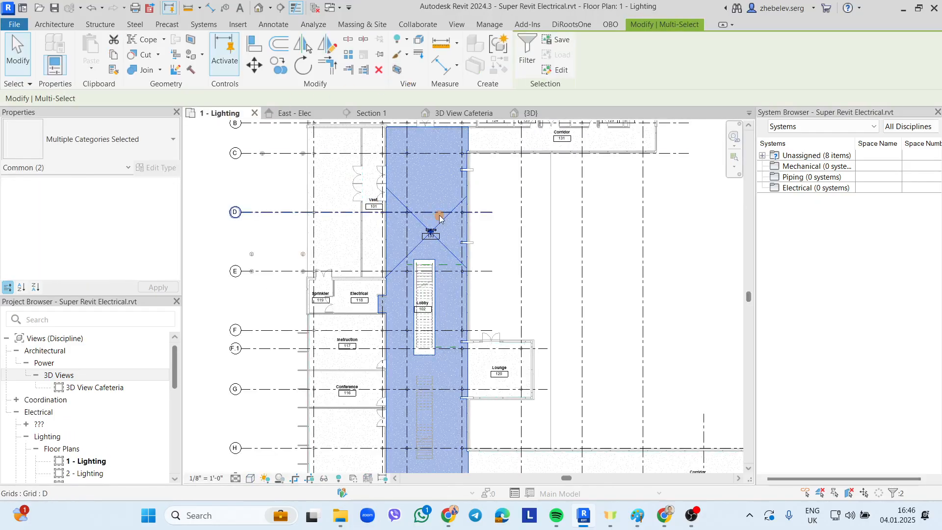
{"action": "left_click", "coordinate": [398, 71]}
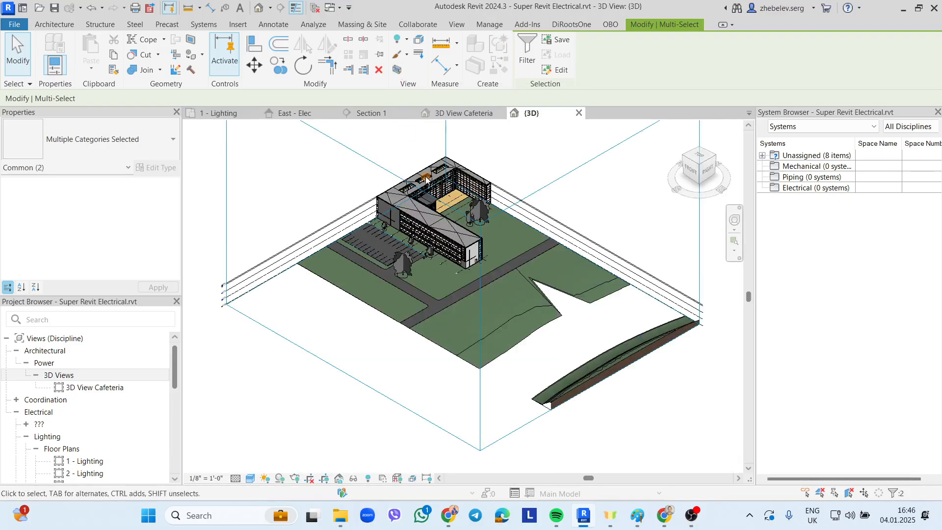
{"action": "left_click", "coordinate": [578, 114]}
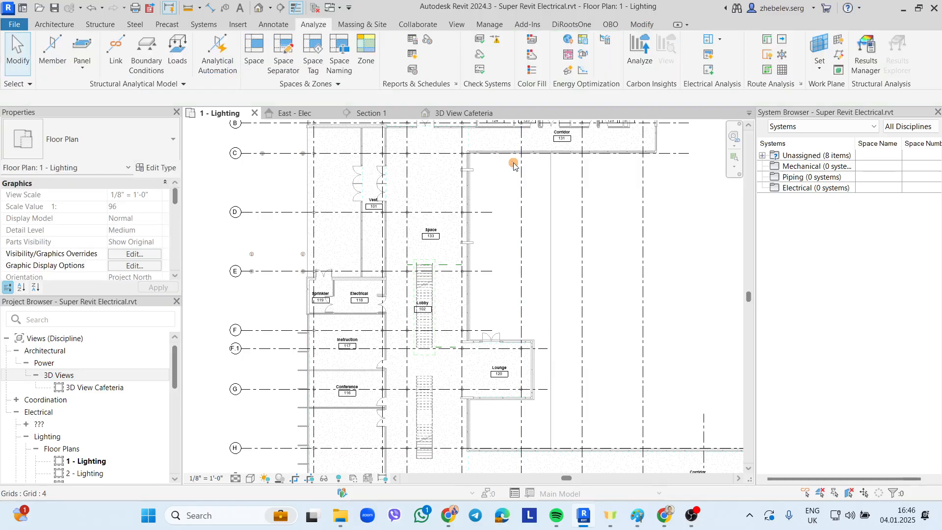
{"action": "left_click", "coordinate": [391, 197]}
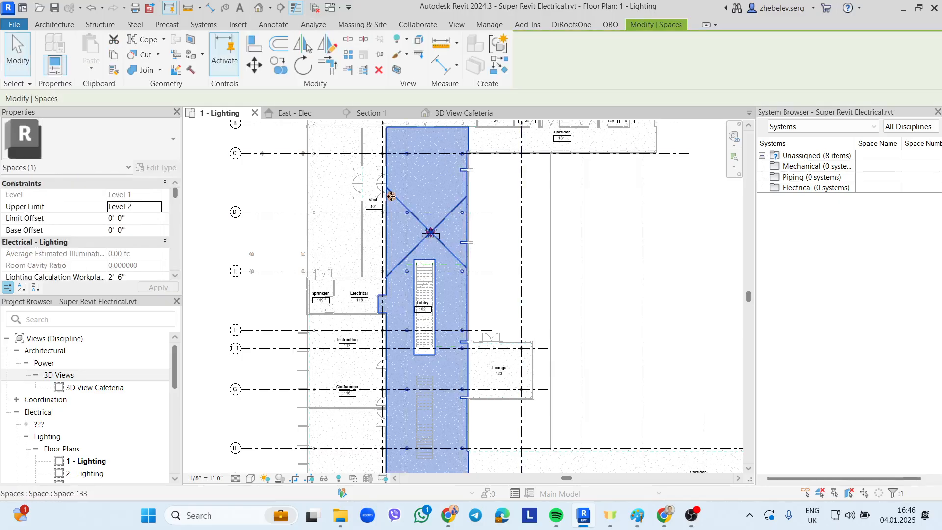
{"action": "left_click", "coordinate": [397, 70]}
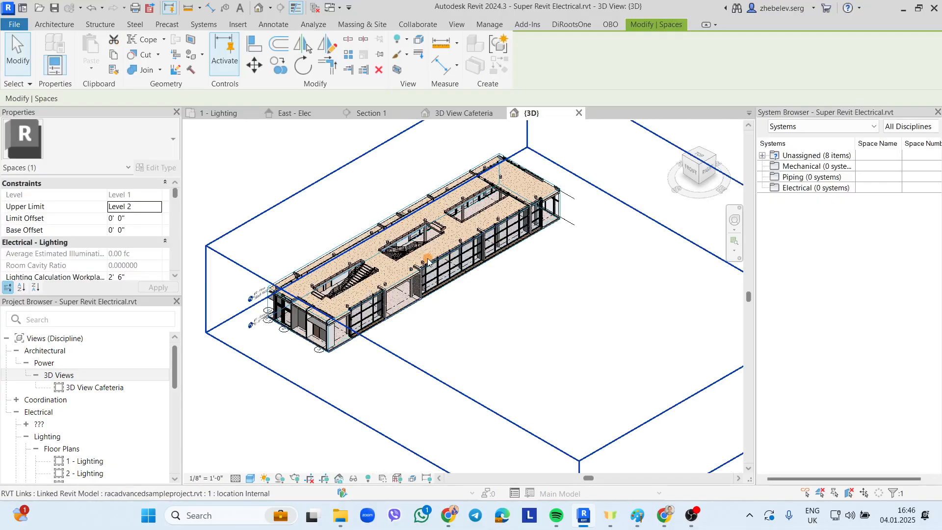
{"action": "scroll", "coordinate": [422, 246], "scroll_direction": "up", "scroll_amount": 1}
{"action": "middle_click_drag", "start_coordinate": [403, 269], "coordinate": [401, 288], "text": "shift"}
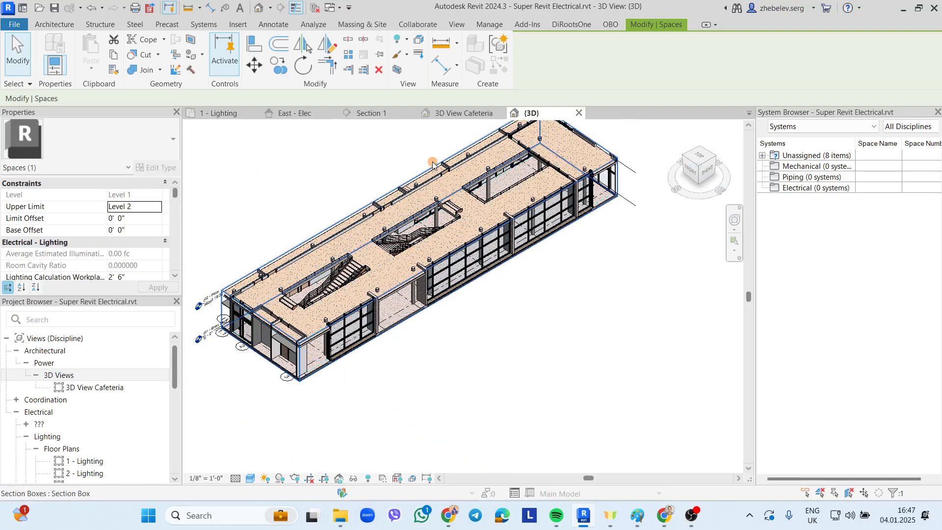
- Back on the 1 - Lighting plan, reselect the large Space 133 and bring up the Analyze tools
{"action": "left_click", "coordinate": [219, 114]}
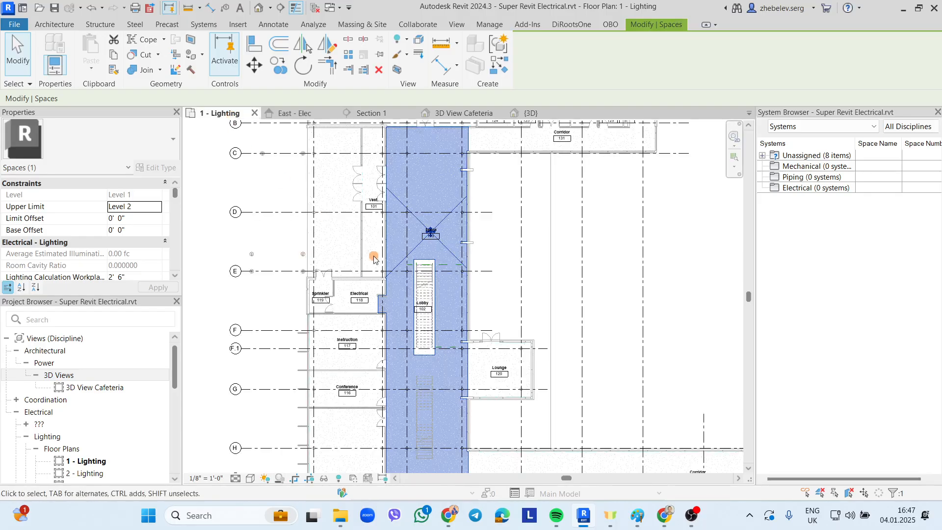
{"action": "key", "text": "Escape"}
{"action": "left_click", "coordinate": [433, 284]}
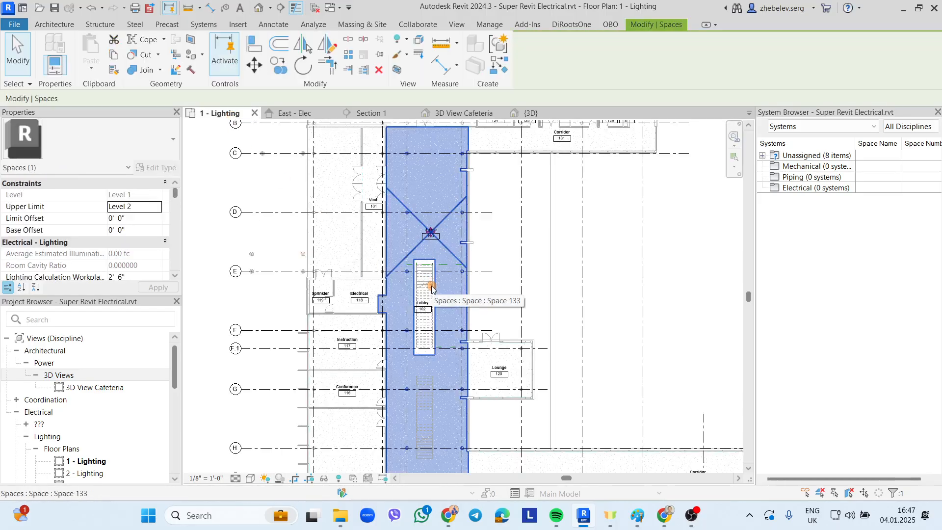
{"action": "left_click", "coordinate": [432, 286]}
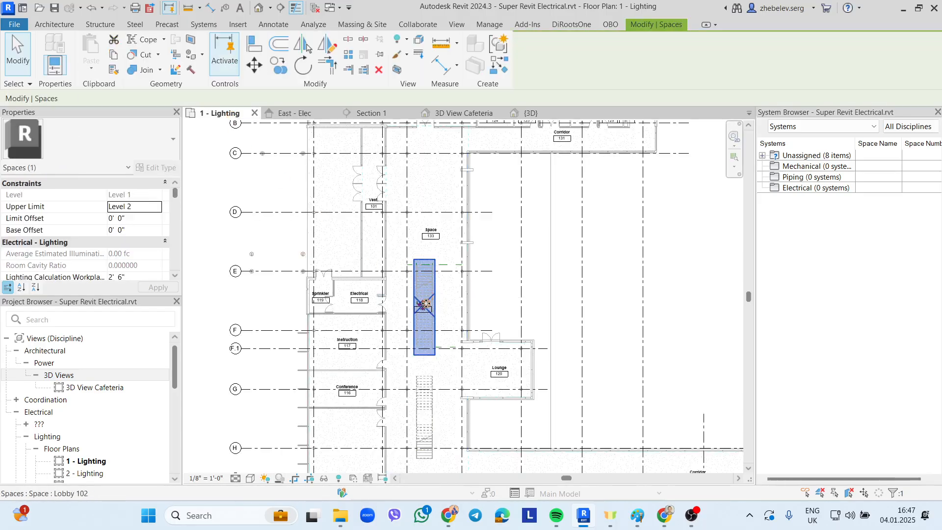
{"action": "left_click", "coordinate": [445, 228]}
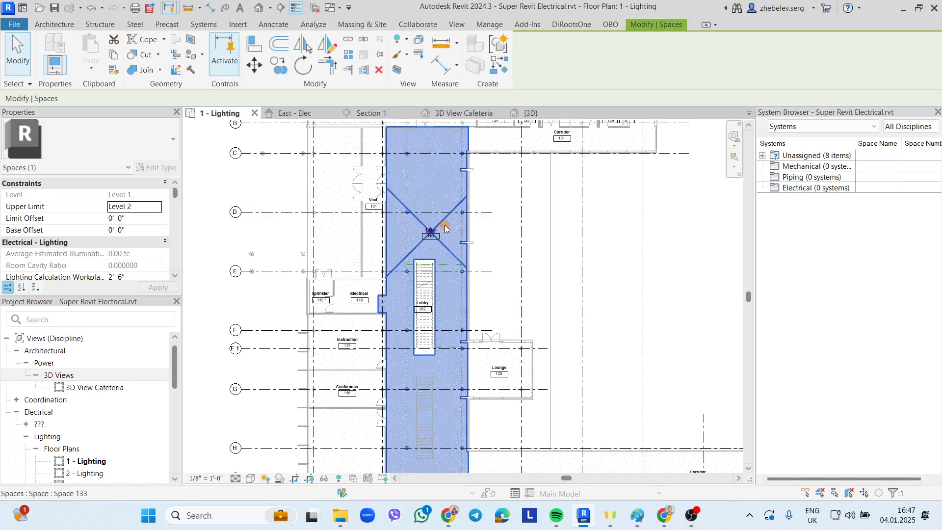
{"action": "scroll", "coordinate": [436, 228], "scroll_direction": "up", "scroll_amount": 1}
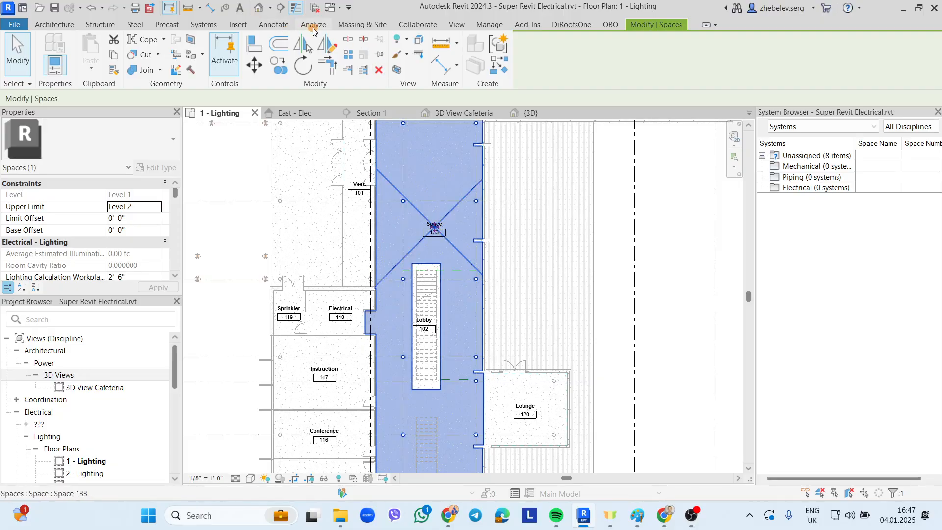
{"action": "left_click", "coordinate": [313, 26]}
- Run Space Naming with Names and Numbers on All Levels to copy room names to spaces
{"action": "left_click", "coordinate": [333, 59]}
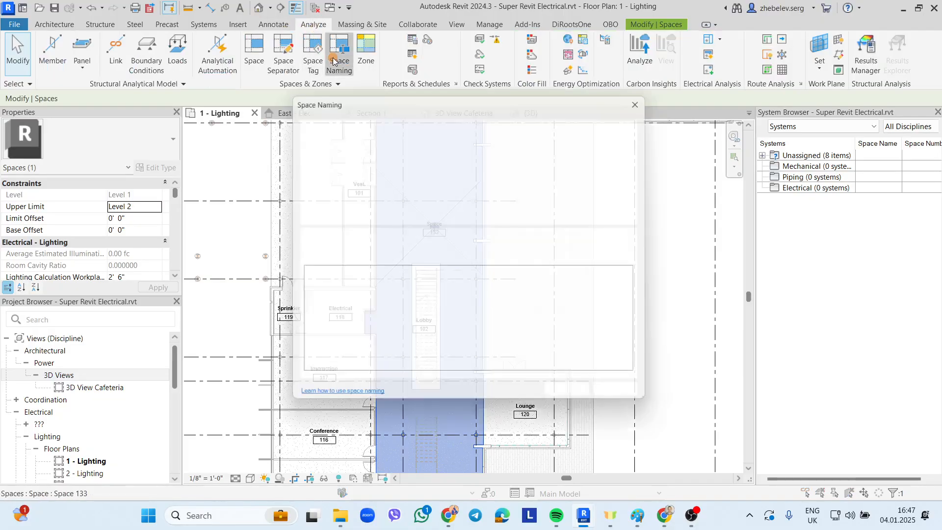
{"action": "left_click_drag", "start_coordinate": [408, 103], "coordinate": [607, 114]}
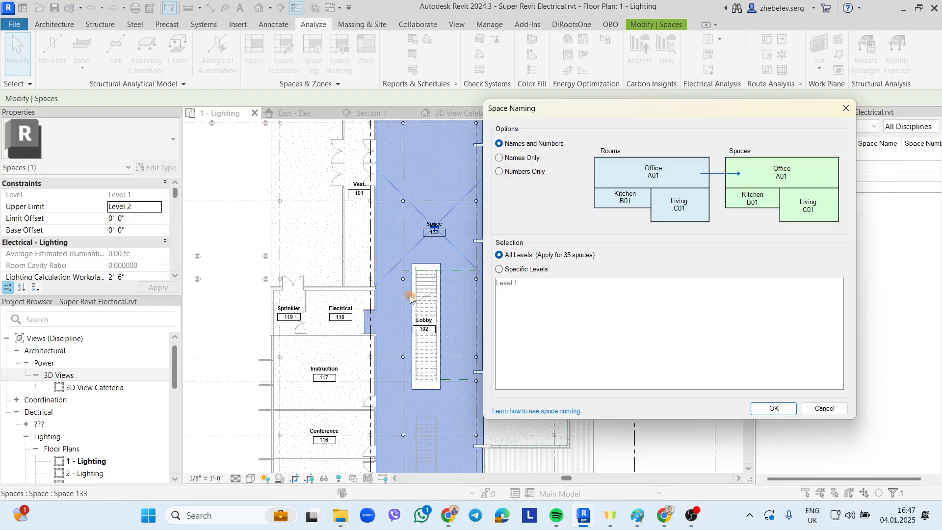
{"action": "left_click", "coordinate": [773, 409]}
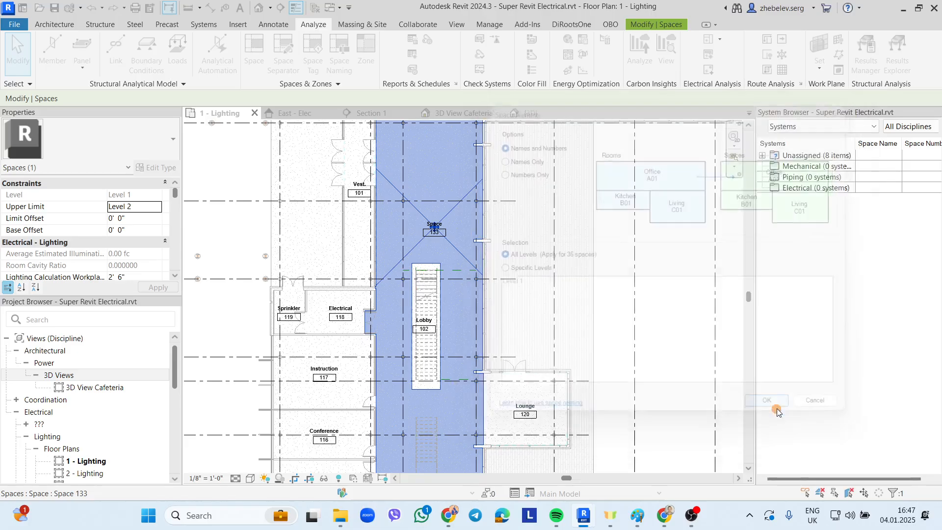
{"action": "key", "text": "Escape"}
- Zoom in and check the Lobby-1 space tag label, leaving it unchanged
{"action": "scroll", "coordinate": [426, 322], "scroll_direction": "up", "scroll_amount": 2}
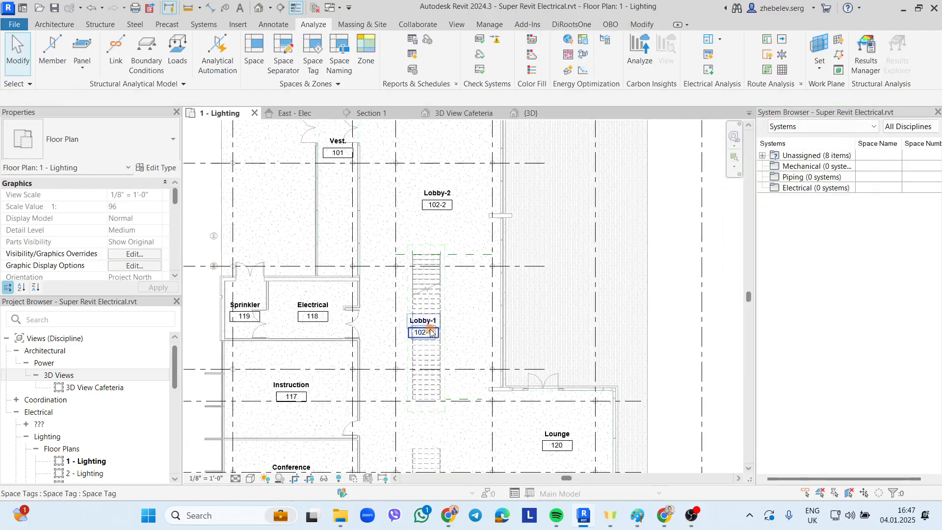
{"action": "scroll", "coordinate": [427, 326], "scroll_direction": "up", "scroll_amount": 2}
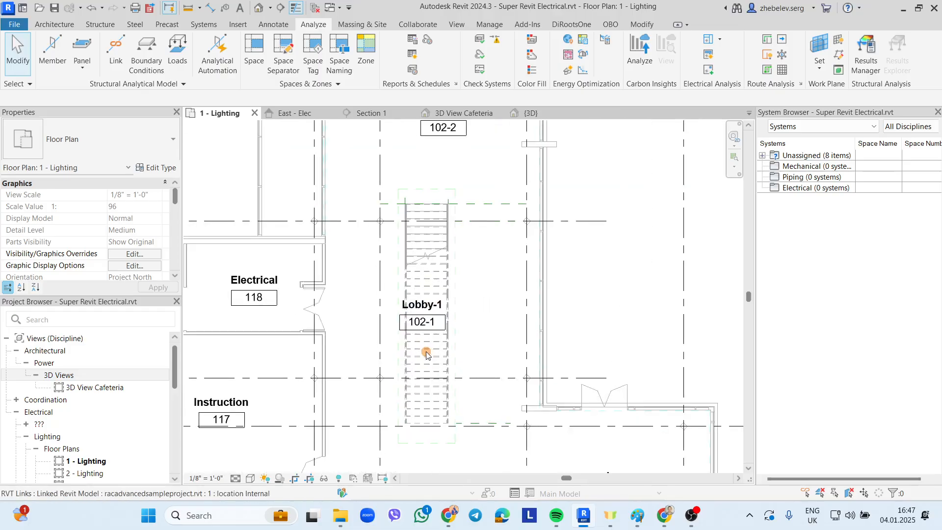
{"action": "left_click", "coordinate": [431, 326]}
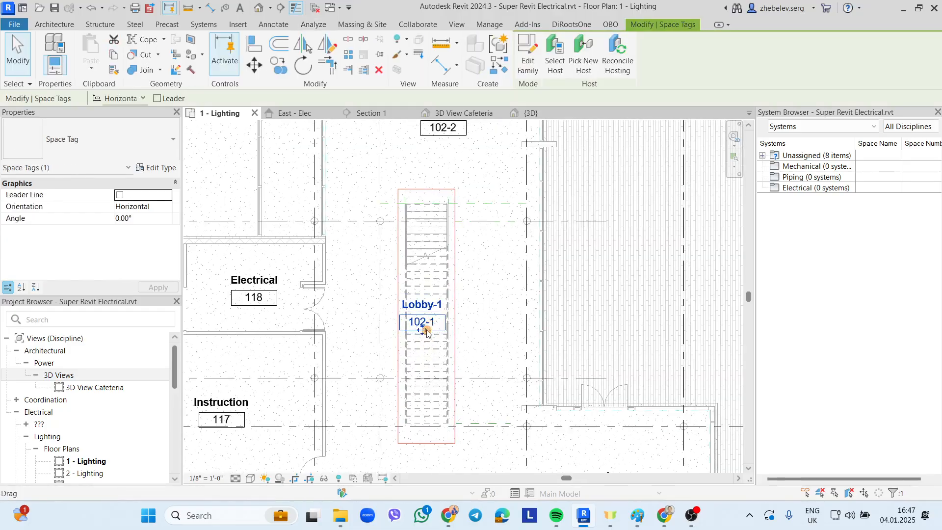
{"action": "left_click", "coordinate": [424, 303]}
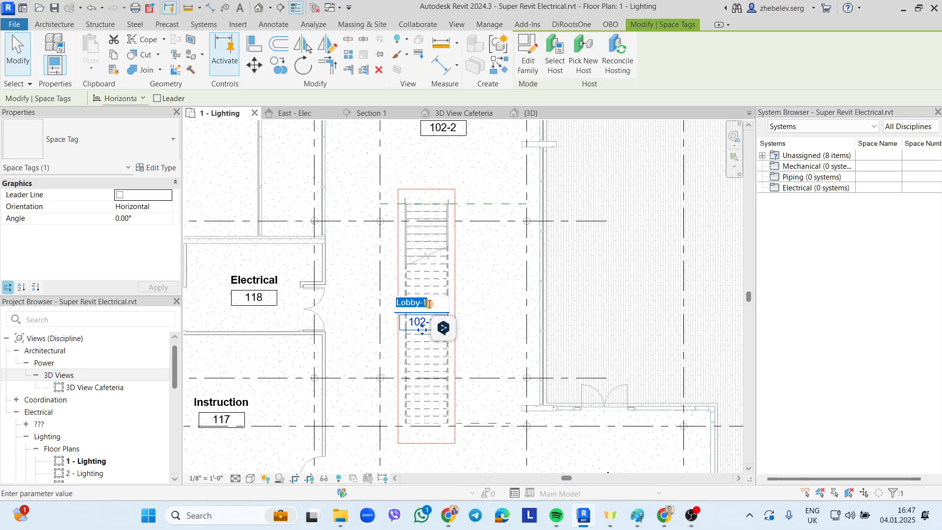
{"action": "left_click", "coordinate": [477, 303]}
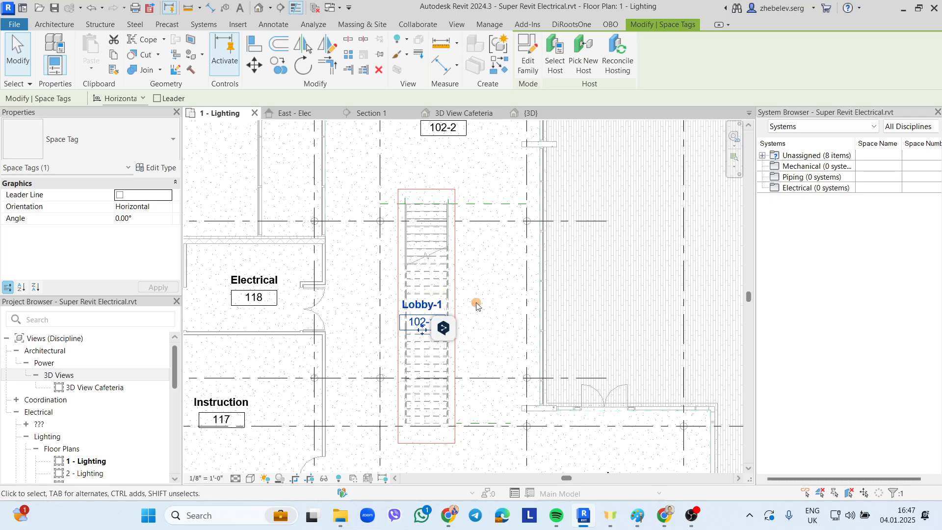
{"action": "left_click", "coordinate": [484, 307]}
{"action": "scroll", "coordinate": [485, 307], "scroll_direction": "down", "scroll_amount": 2}
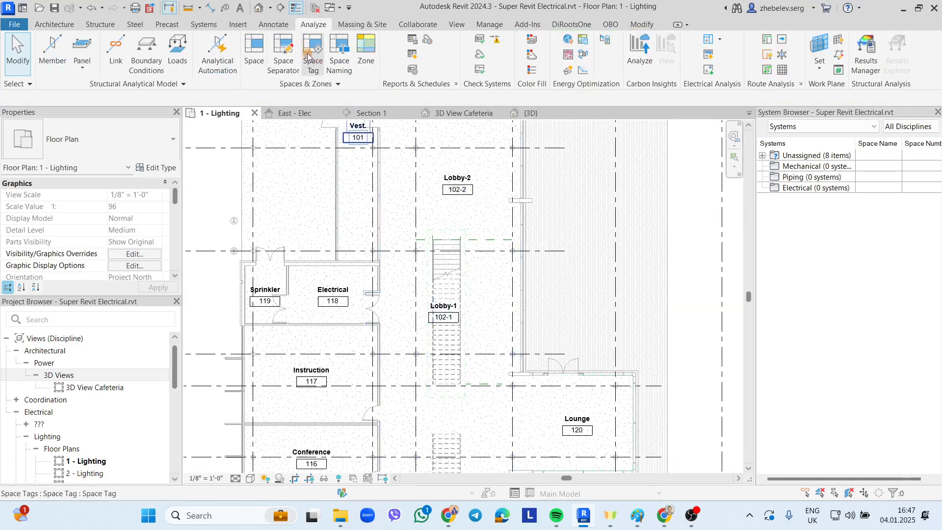
- Draw a section line through Lobby-2 and Lobby-1, stretching it from grid C to grid H
{"action": "left_click", "coordinate": [281, 10]}
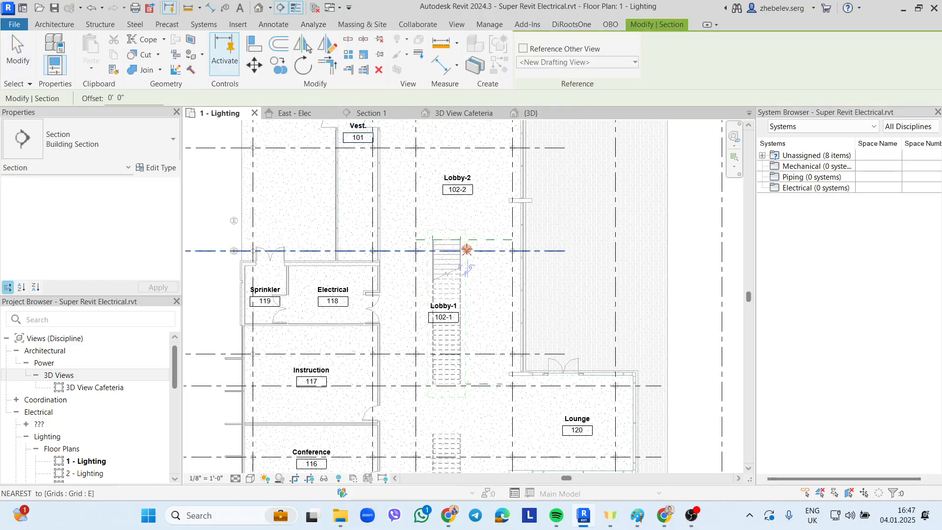
{"action": "left_click", "coordinate": [446, 222]}
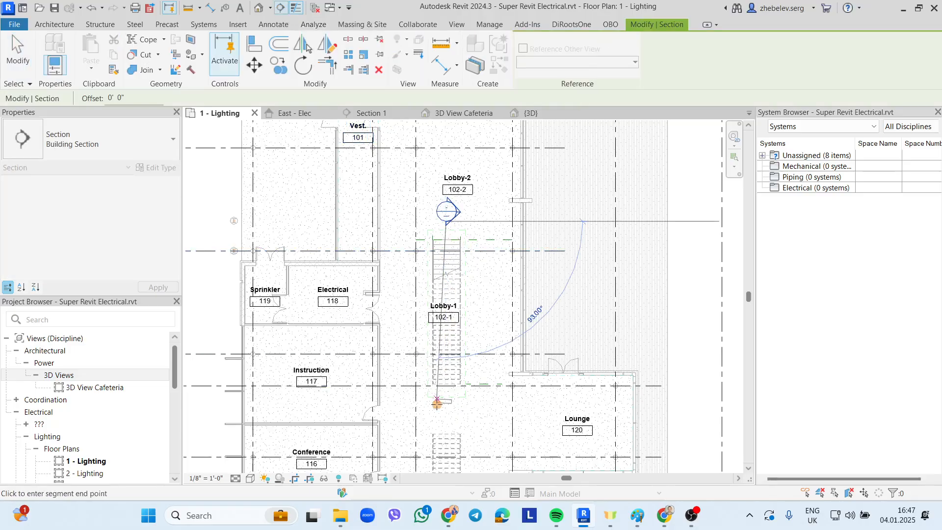
{"action": "left_click", "coordinate": [446, 422]}
{"action": "scroll", "coordinate": [454, 361], "scroll_direction": "down", "scroll_amount": 2}
{"action": "scroll", "coordinate": [454, 361], "scroll_direction": "down", "scroll_amount": 2}
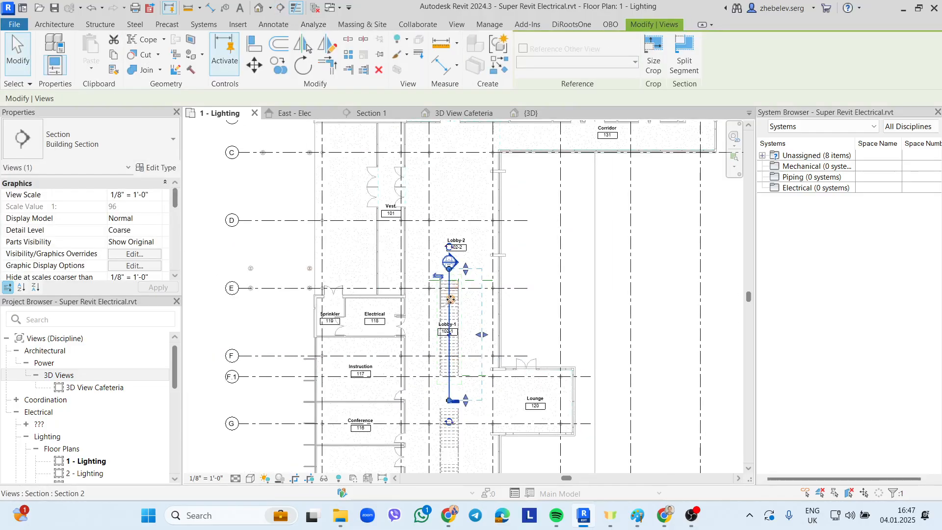
{"action": "left_click", "coordinate": [449, 275]}
{"action": "left_click", "coordinate": [449, 192]}
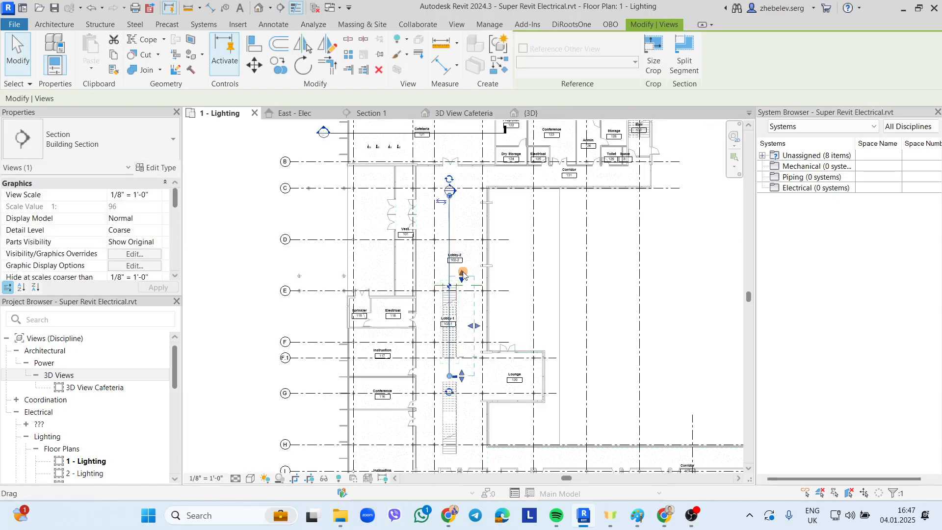
{"action": "left_click_drag", "start_coordinate": [461, 277], "coordinate": [461, 195]}
{"action": "left_click_drag", "start_coordinate": [461, 376], "coordinate": [463, 415]}
{"action": "left_click_drag", "start_coordinate": [449, 377], "coordinate": [449, 424]}
{"action": "key", "text": "Escape"}
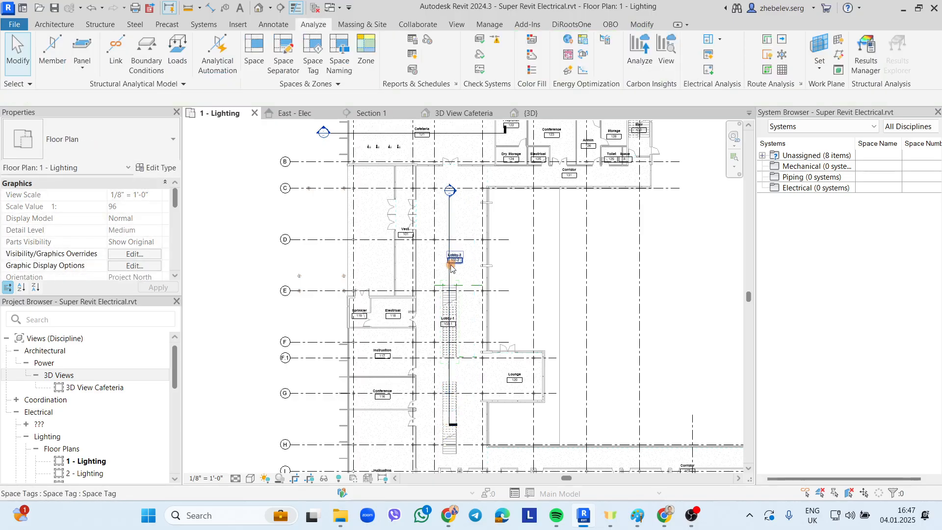
- Open the Section 2 view from the section line's Go to View option
{"action": "left_click", "coordinate": [448, 279]}
{"action": "right_click", "coordinate": [448, 278]}
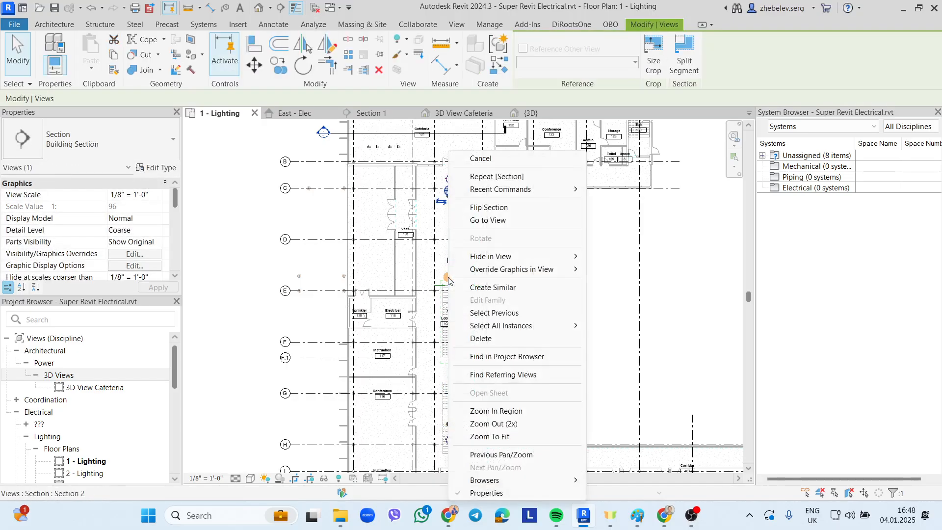
{"action": "left_click", "coordinate": [493, 219]}
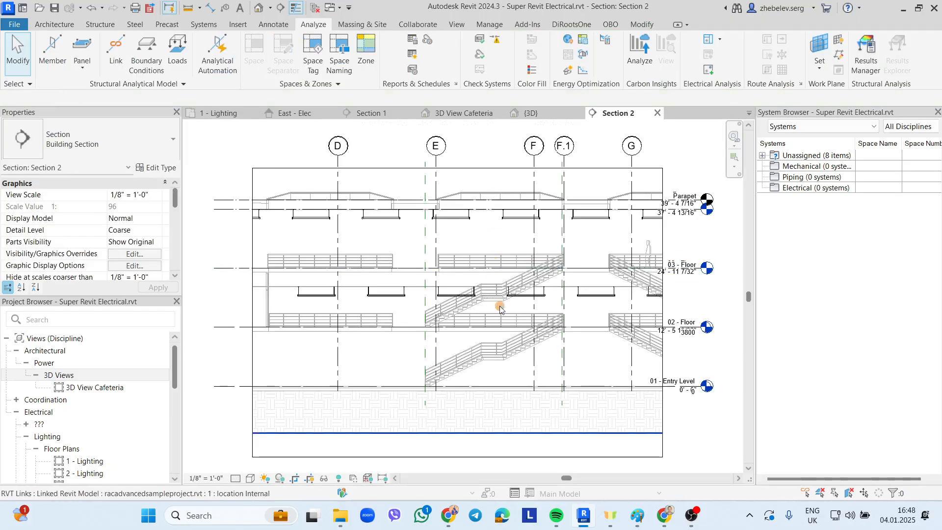
- Raise Lobby-1's top in Section 2 up through the upper floors toward the roof
{"action": "left_click", "coordinate": [501, 353]}
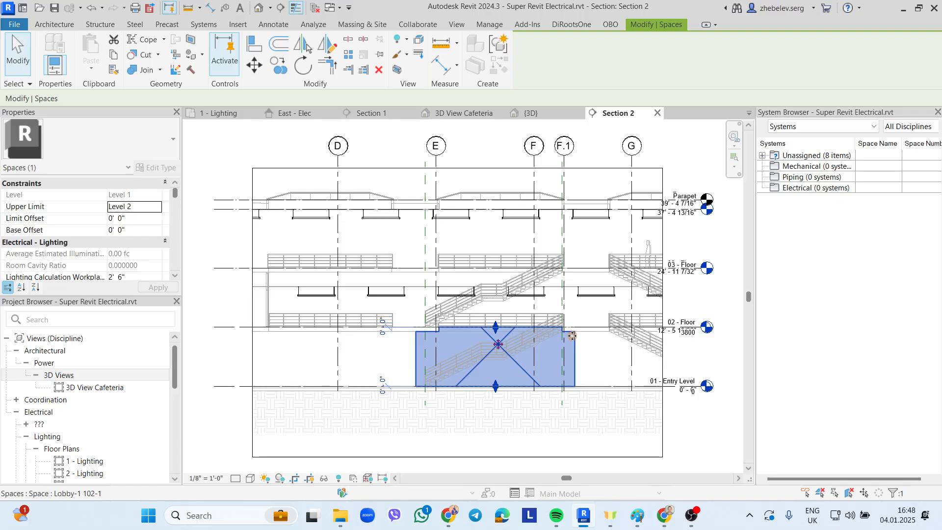
{"action": "left_click", "coordinate": [616, 343]}
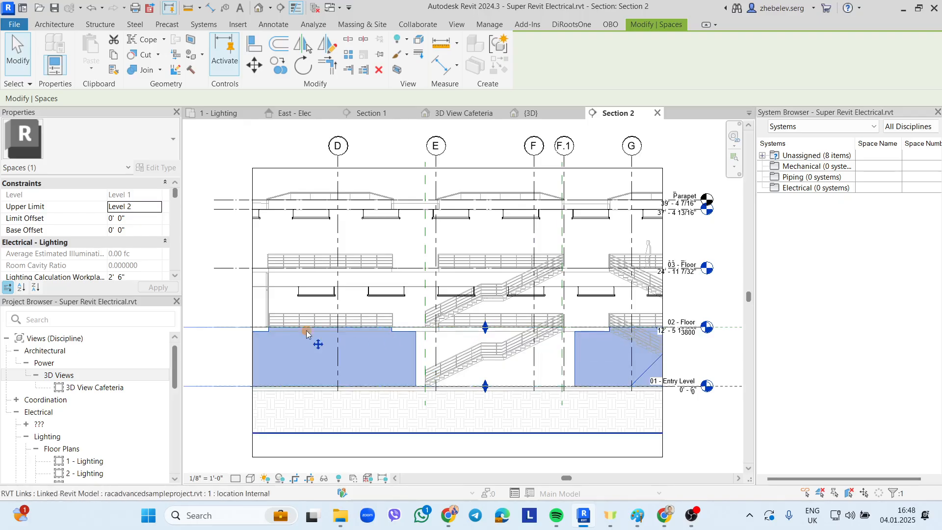
{"action": "scroll", "coordinate": [120, 216], "scroll_direction": "down", "scroll_amount": 5}
{"action": "scroll", "coordinate": [122, 218], "scroll_direction": "down", "scroll_amount": 5}
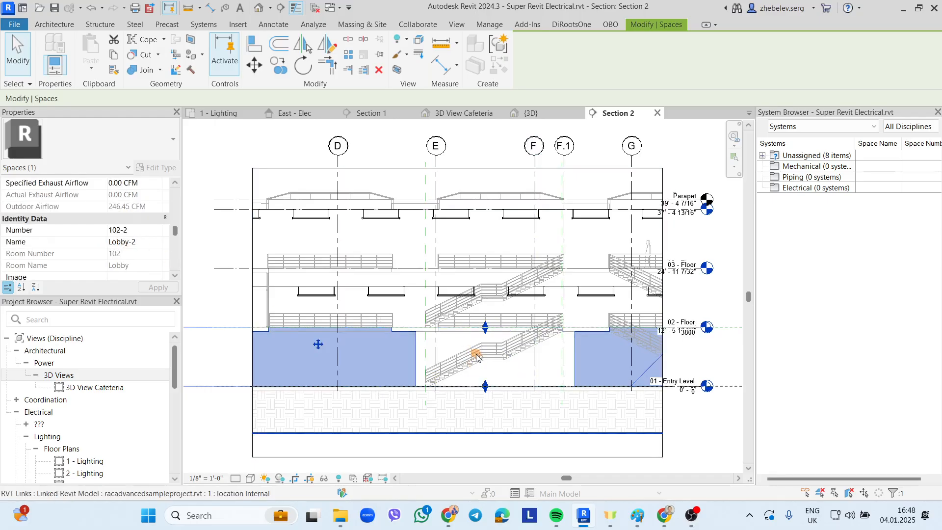
{"action": "left_click", "coordinate": [496, 351]}
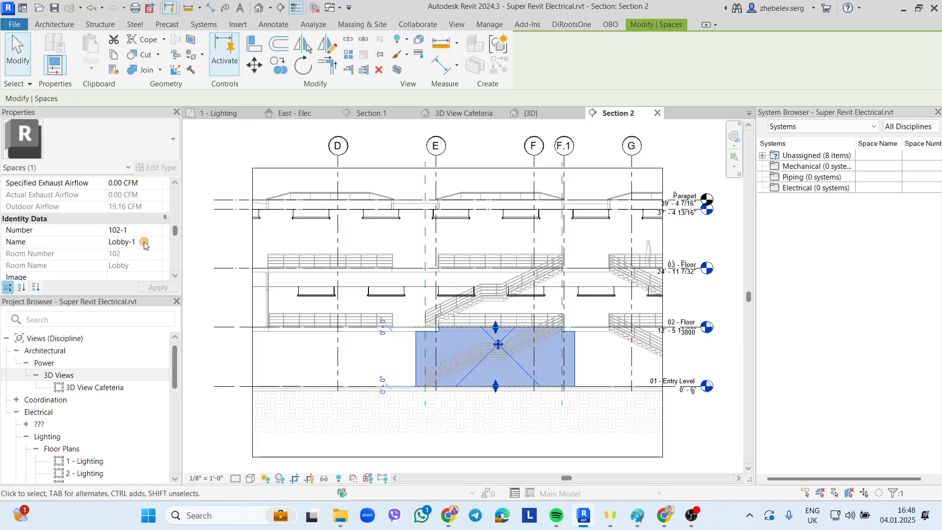
{"action": "left_click_drag", "start_coordinate": [496, 325], "coordinate": [502, 211]}
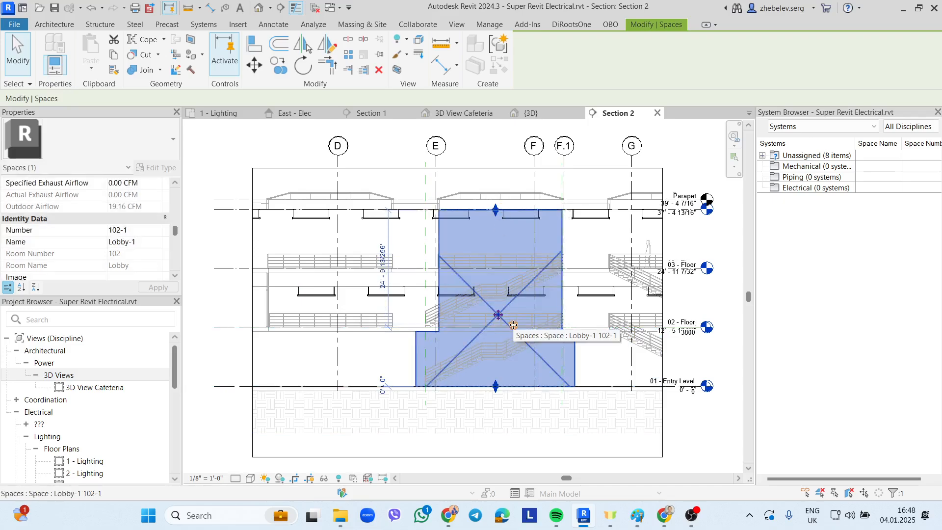
{"action": "key", "text": "Escape"}
- Test lowering Lobby-2's top, then undo so it stays at 02 - Floor
{"action": "left_click", "coordinate": [589, 336]}
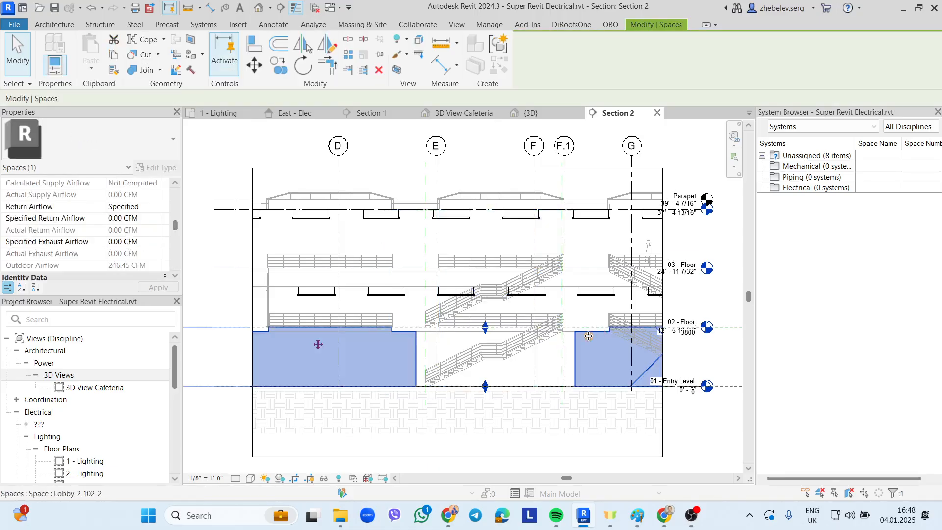
{"action": "left_click_drag", "start_coordinate": [485, 327], "coordinate": [485, 350]}
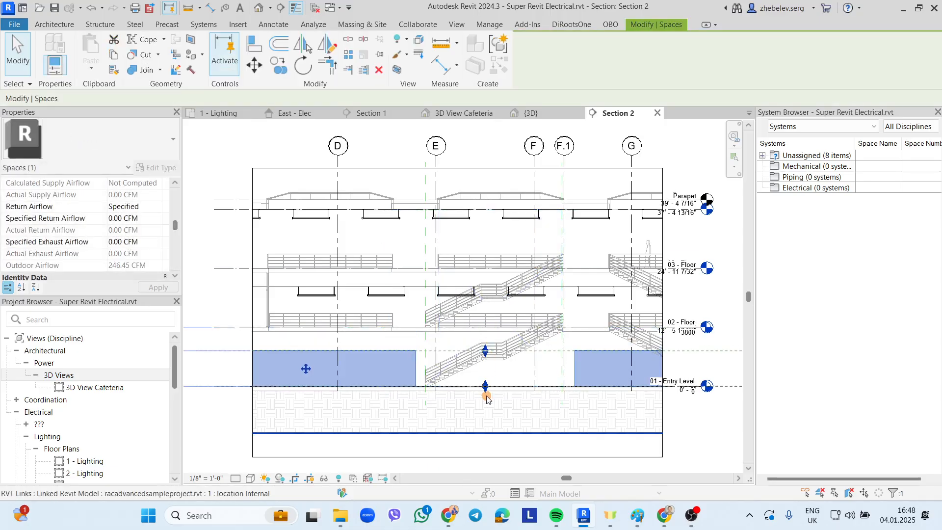
{"action": "key", "text": "ctrl+z"}
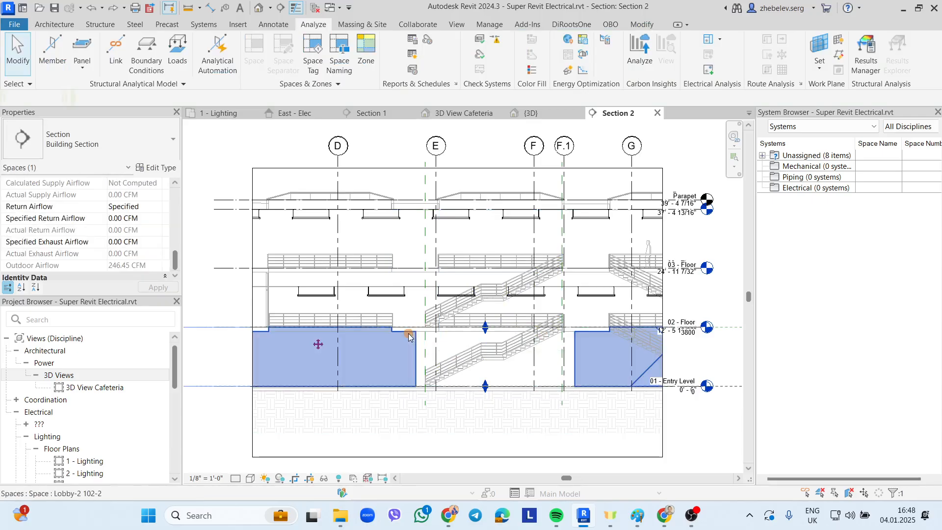
{"action": "left_click", "coordinate": [527, 351]}
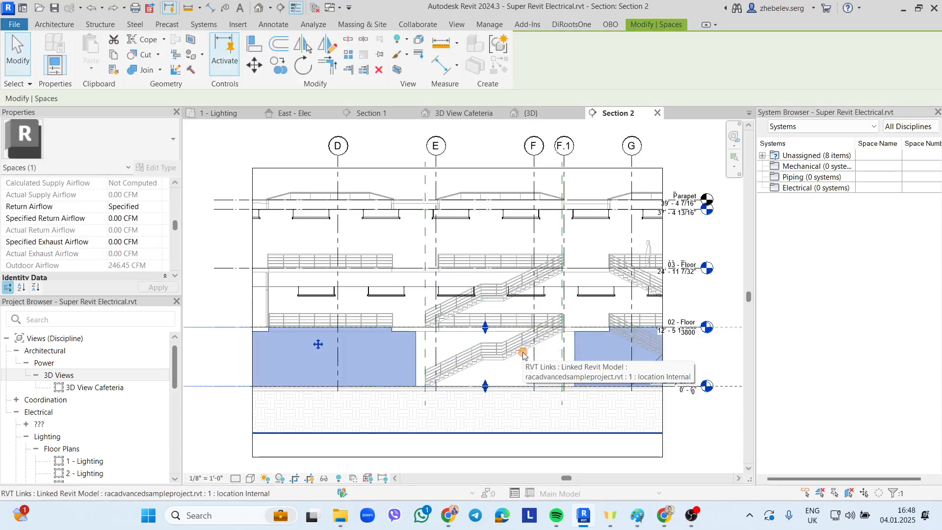